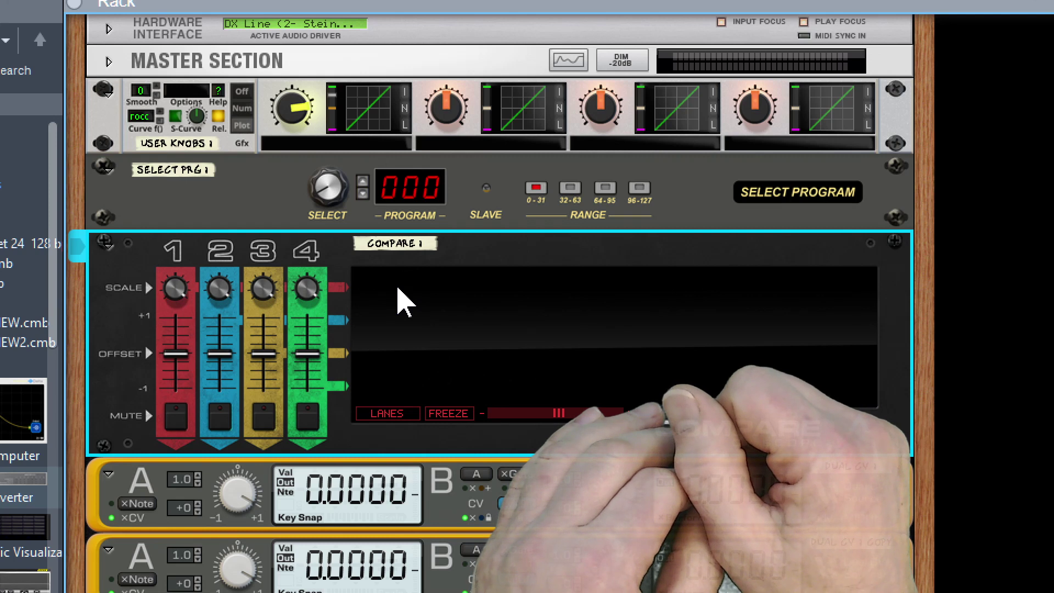
Step: Cable Select Prg 1's A outputs 0 and 1 and B outputs 2 and 3 to Compare 1 inputs 1 to 4
key("Tab")
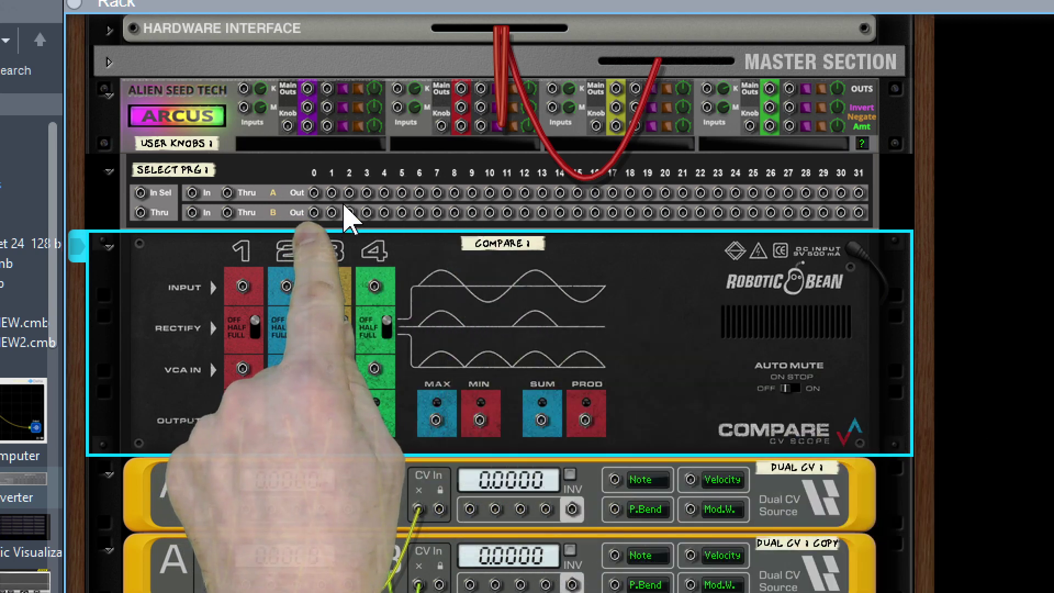
left_click_drag(314, 193, 243, 286)
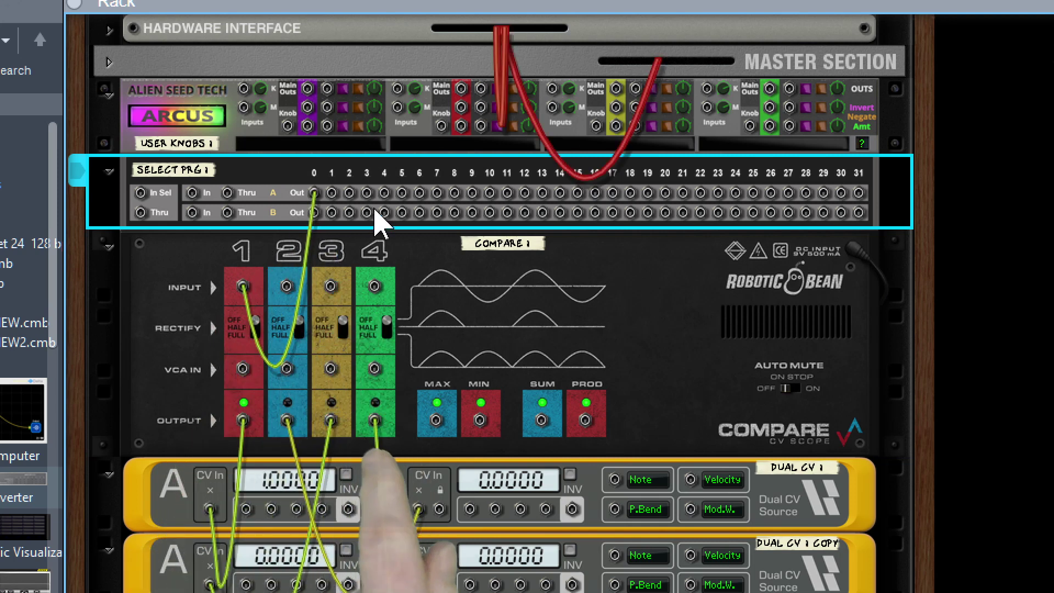
left_click_drag(332, 193, 286, 286)
left_click_drag(350, 213, 331, 286)
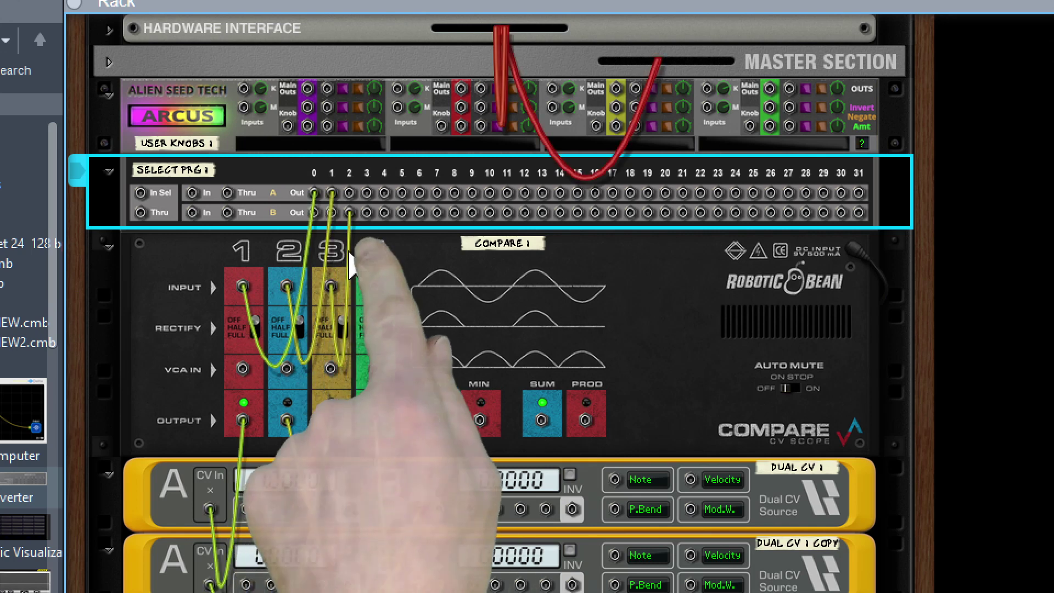
left_click_drag(367, 214, 371, 235)
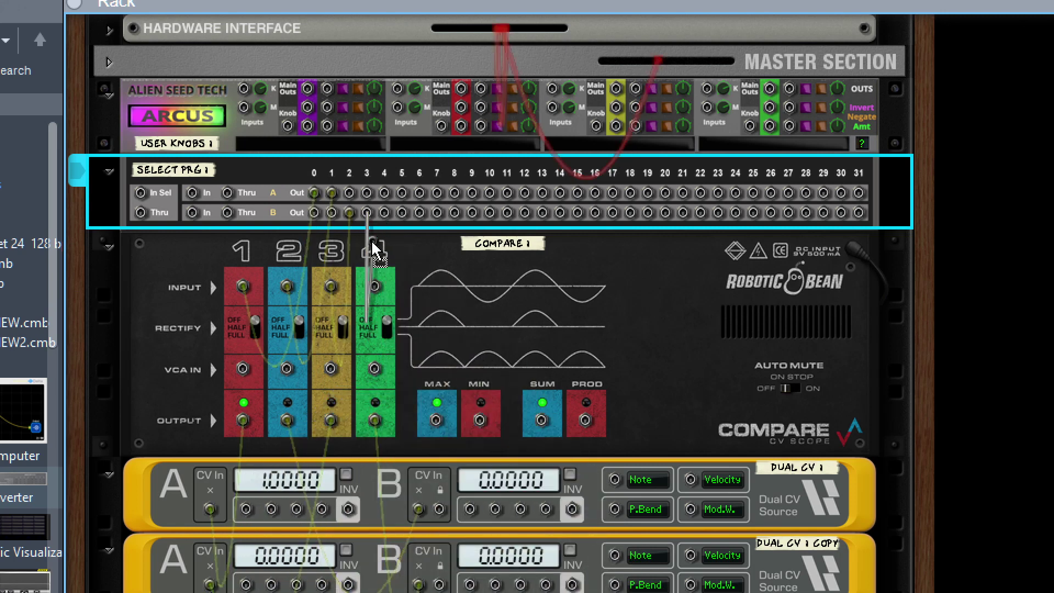
left_click_drag(373, 292, 374, 288)
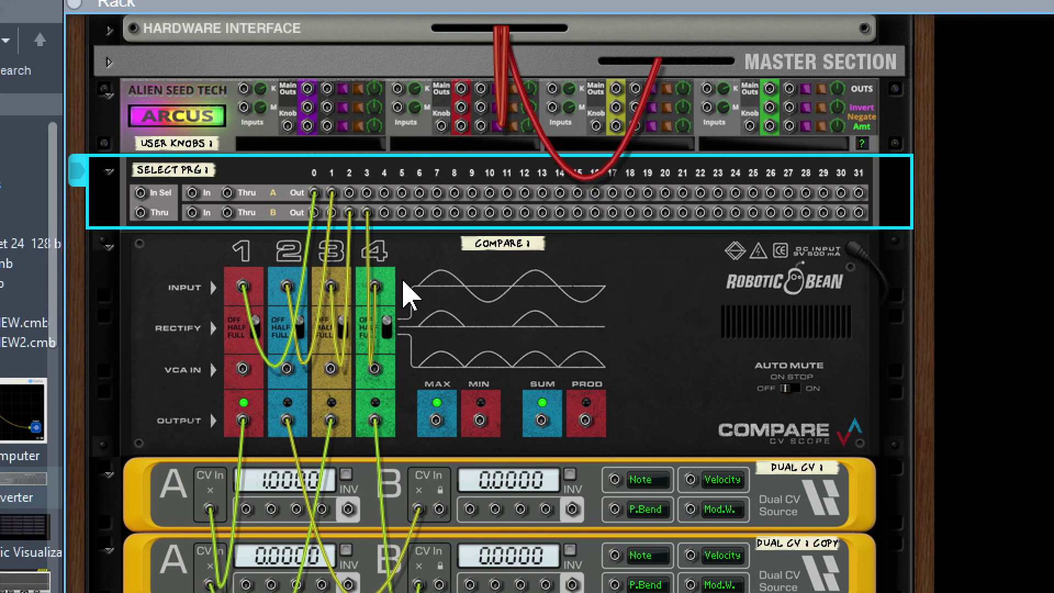
key("Tab")
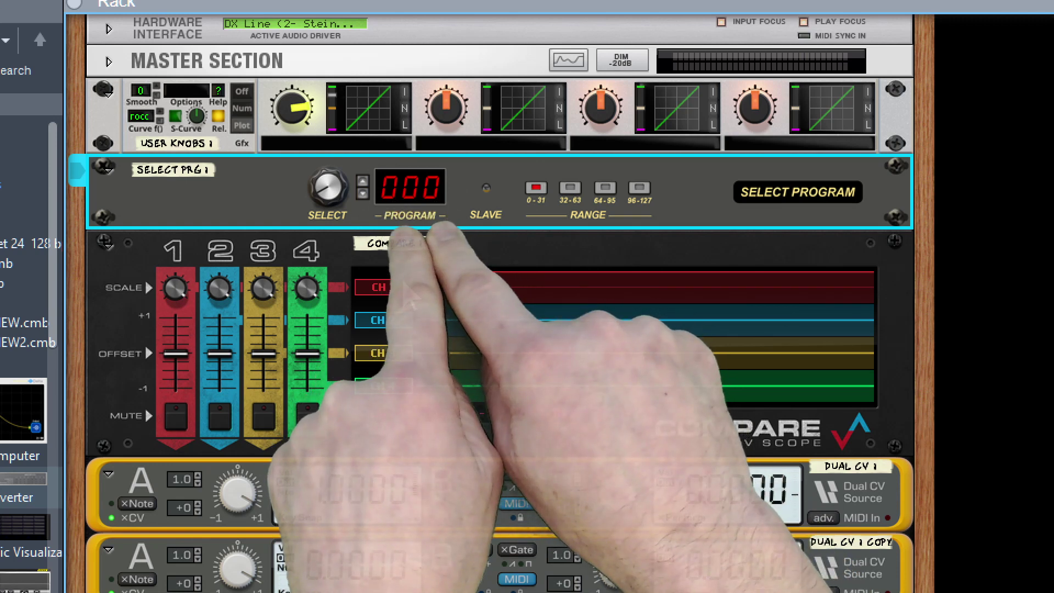
Step: Switch Select Prg 1 to range 32-63, inspect its rear output numbering, and return it to range 0-31
key("Tab")
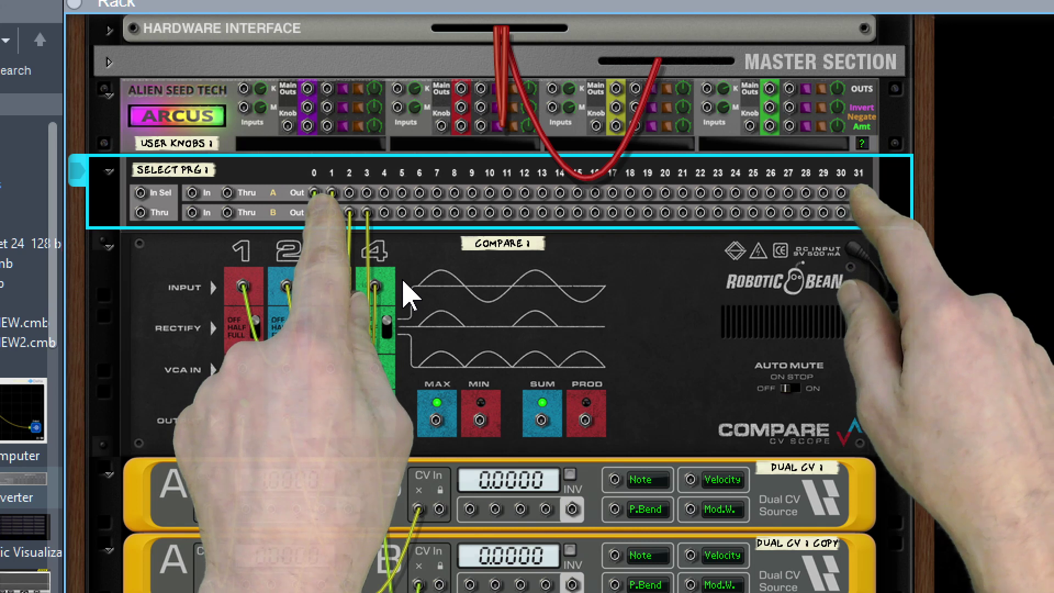
key("Tab")
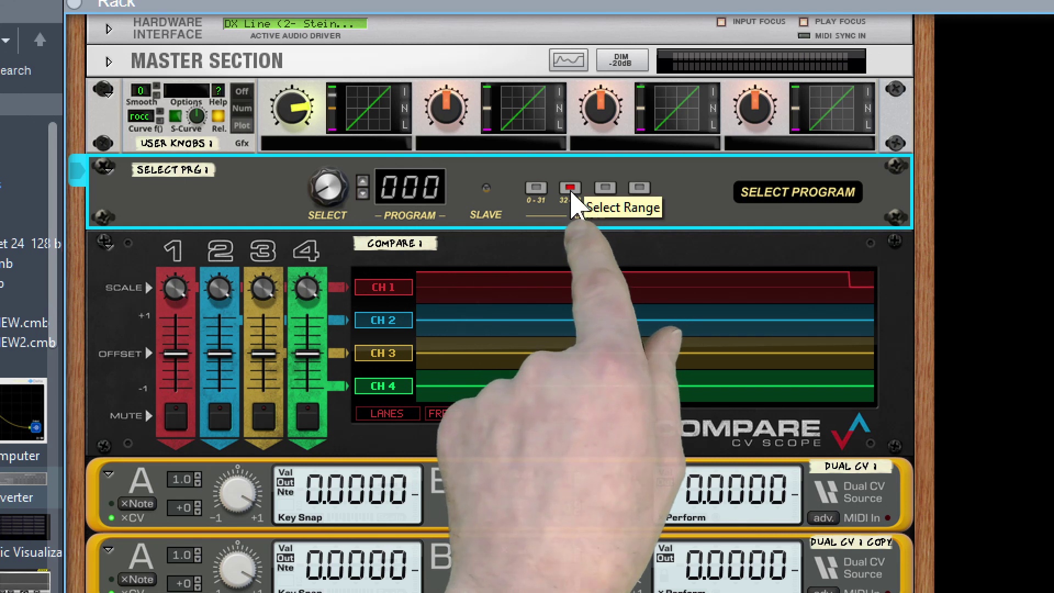
key("Tab")
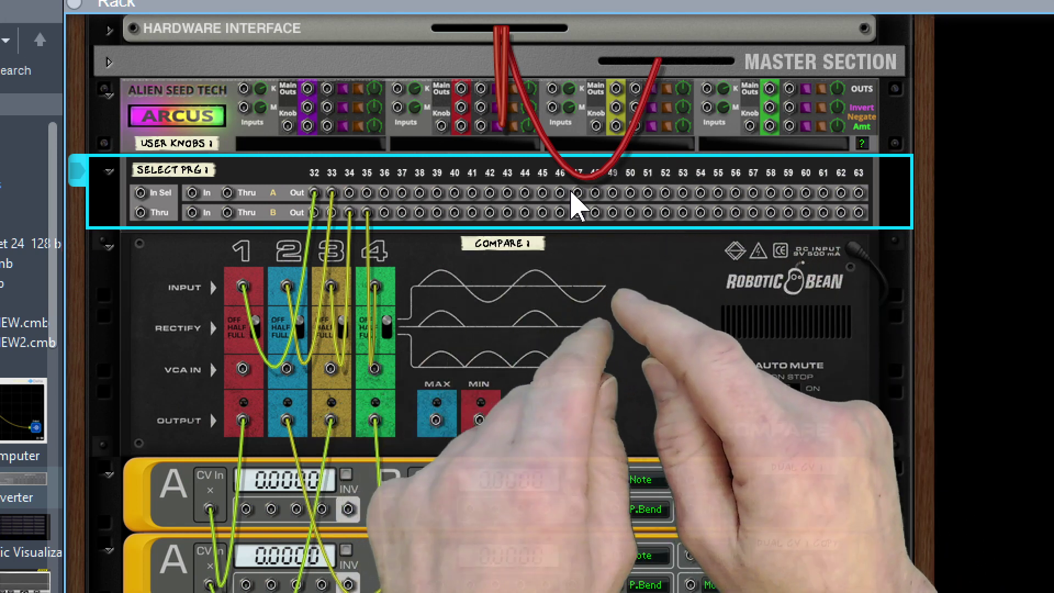
key("Tab")
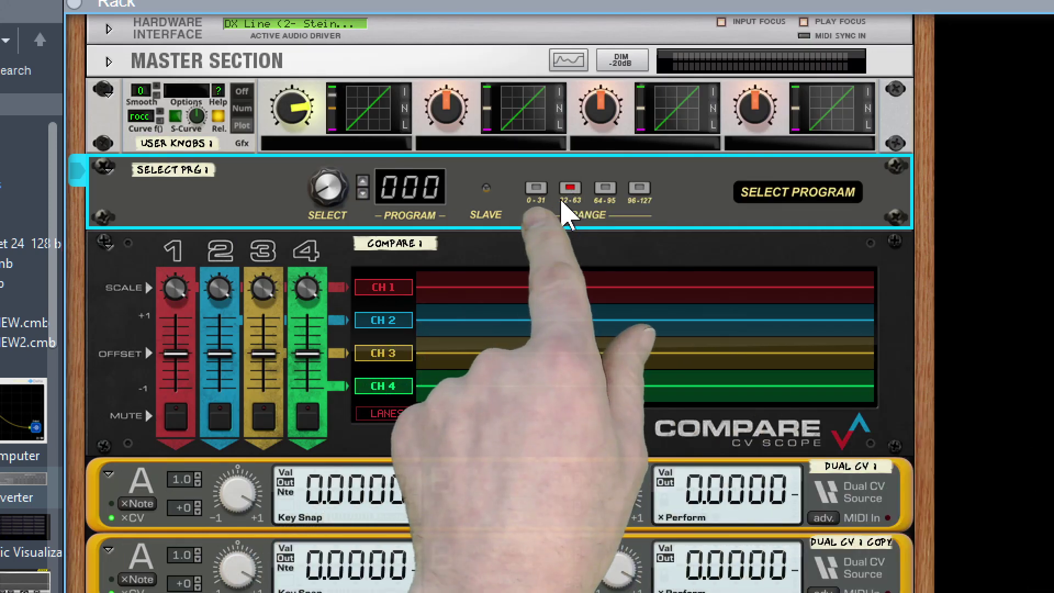
left_click(535, 188)
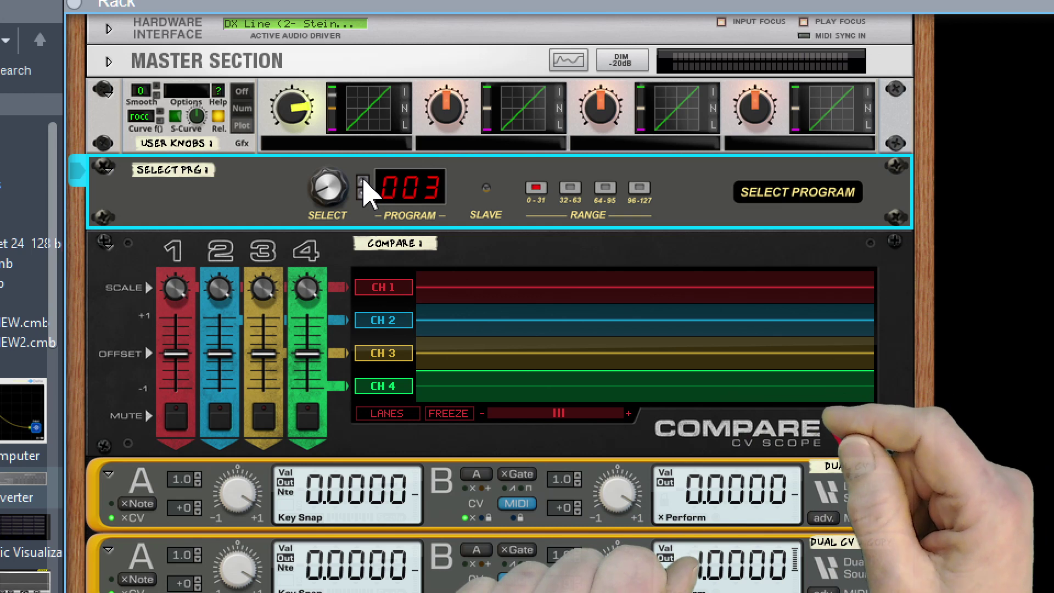
Step: Connect the first main output of User Knobs 1 to the A In of Select Prg 1
key("Tab")
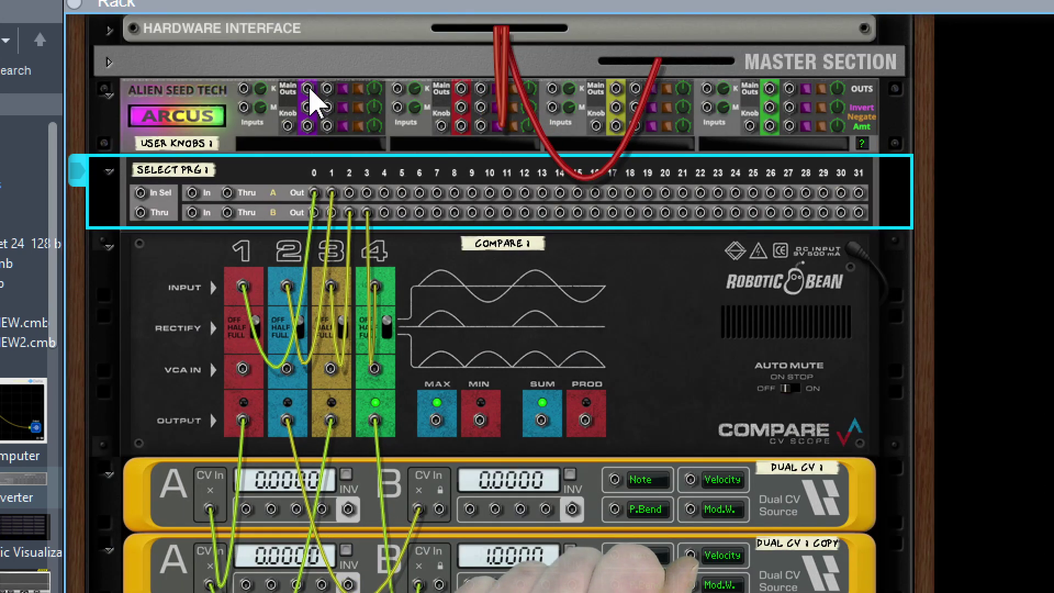
left_click_drag(307, 89, 192, 193)
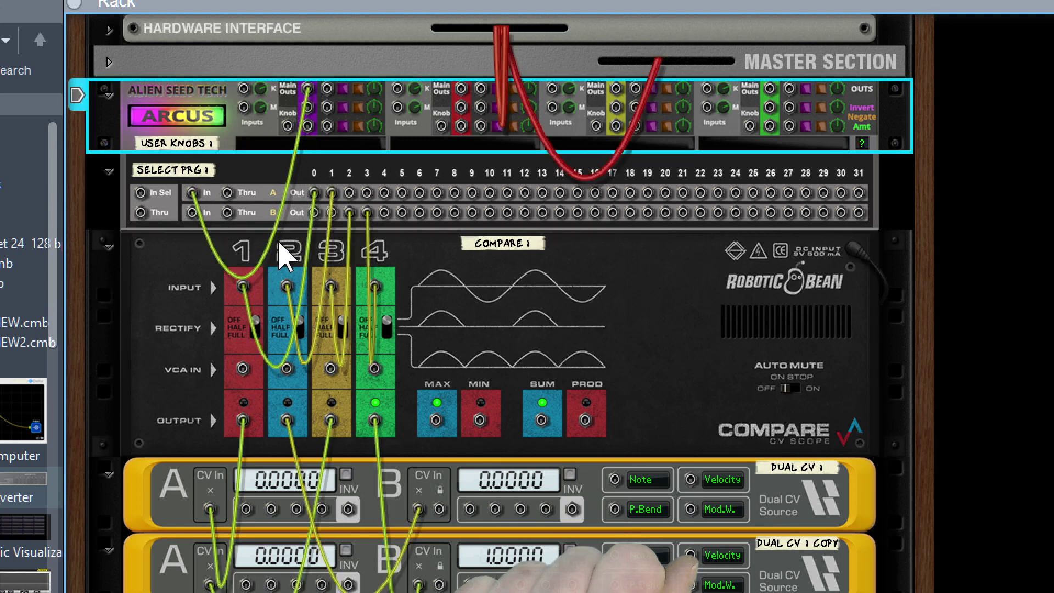
key("Tab")
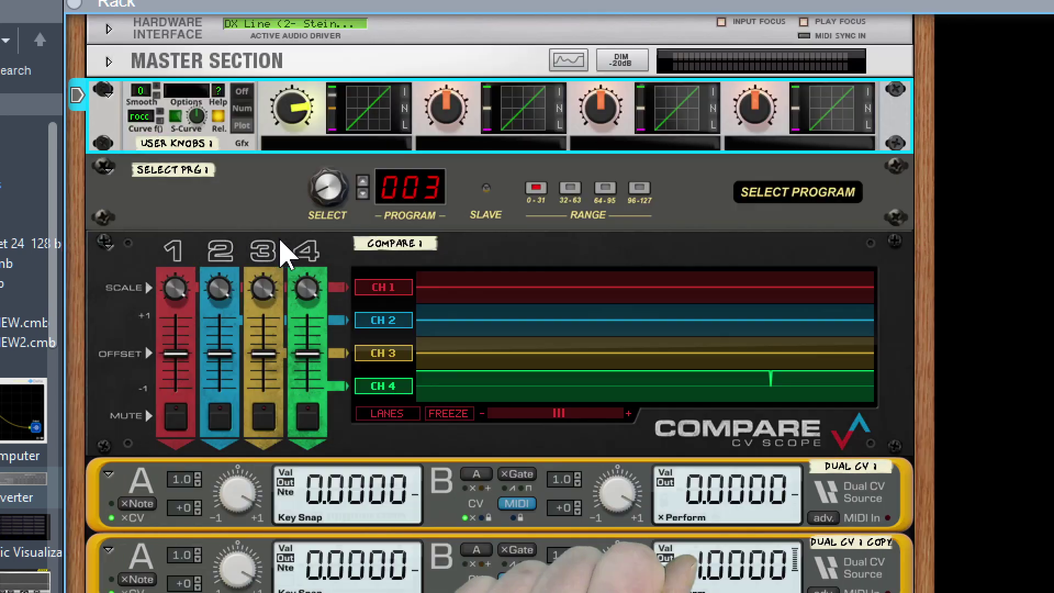
Step: Step Select Prg 1 through programs 0 to 3 and back to 0, watching the routed signal on the Compare scope
left_click(363, 194)
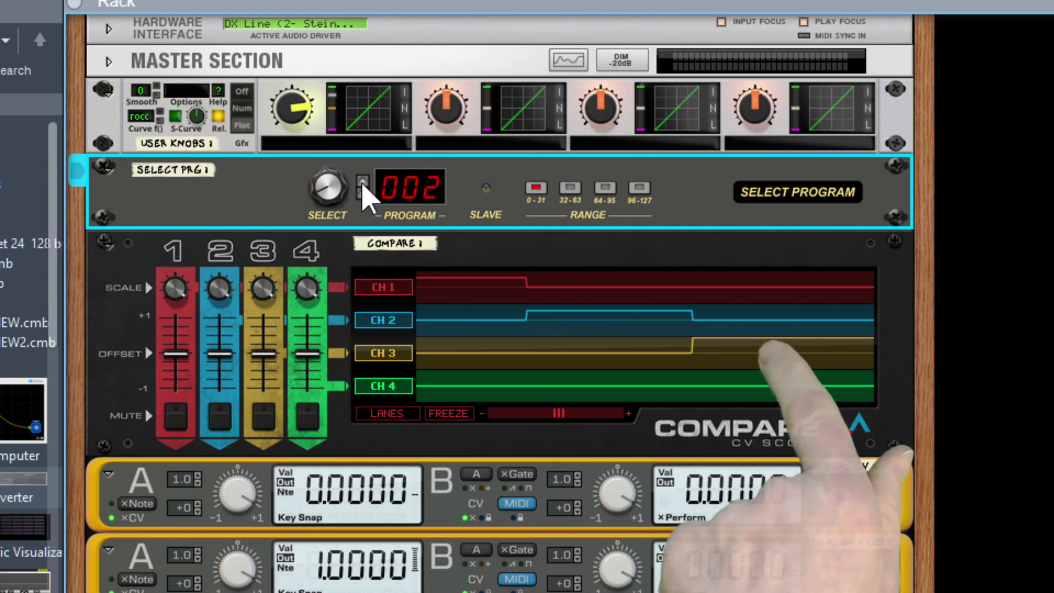
key("Tab")
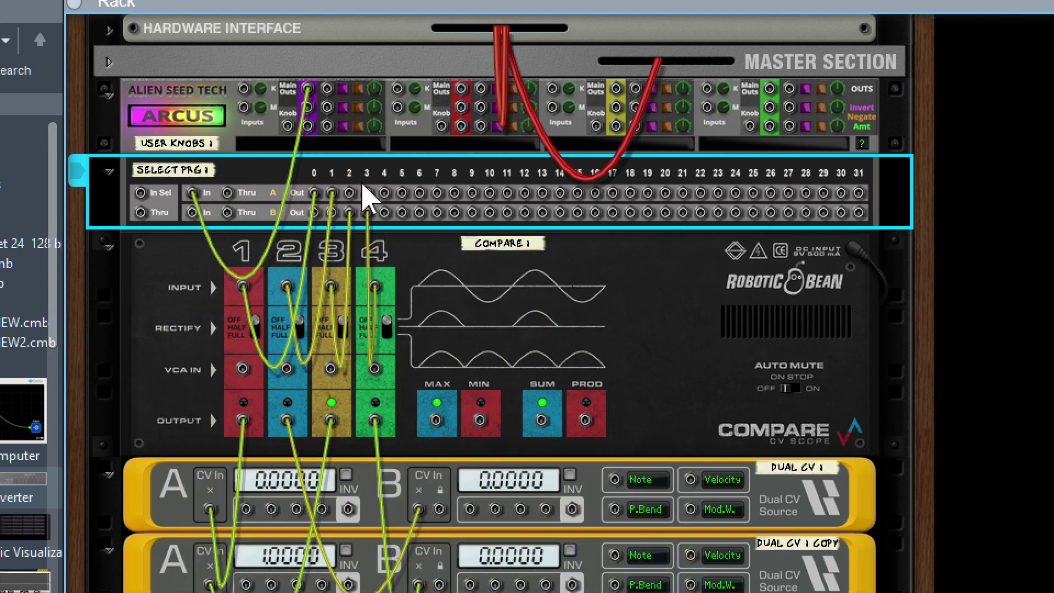
key("Tab")
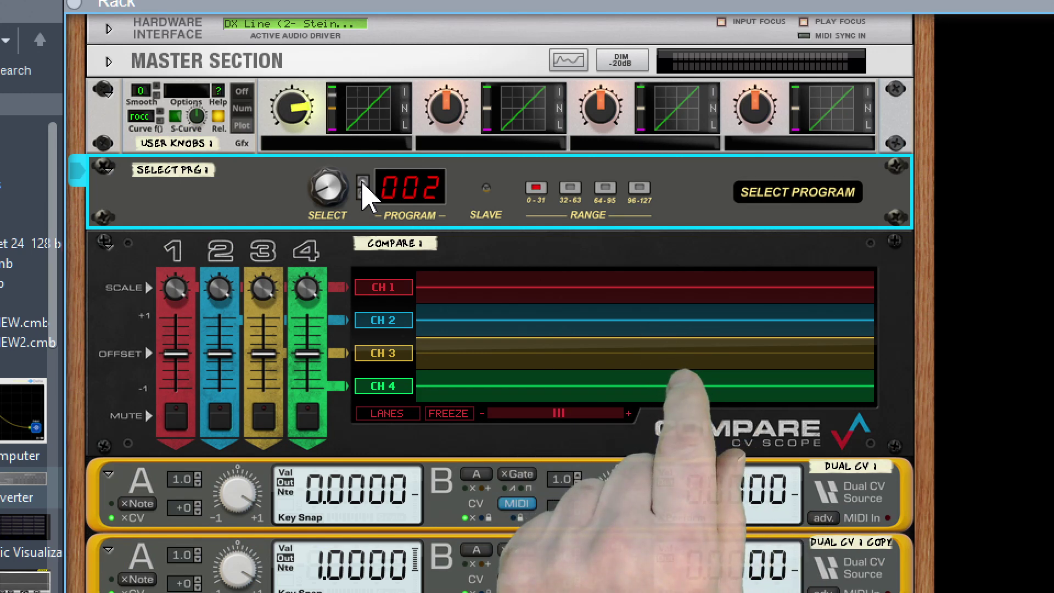
left_click(362, 182)
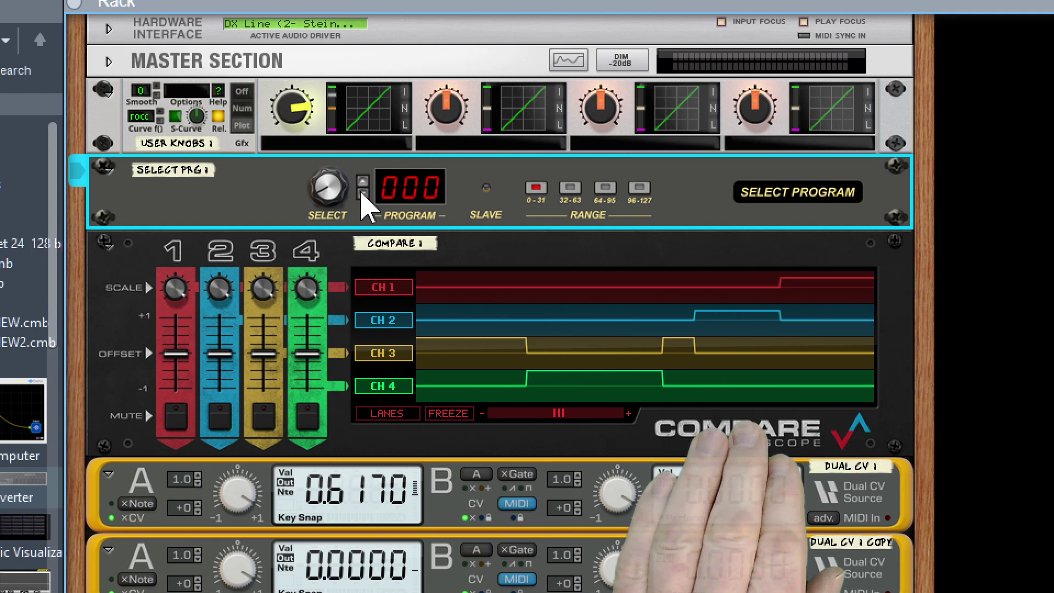
Step: Duplicate the Select Prg 1 device three times below the original
key("Tab")
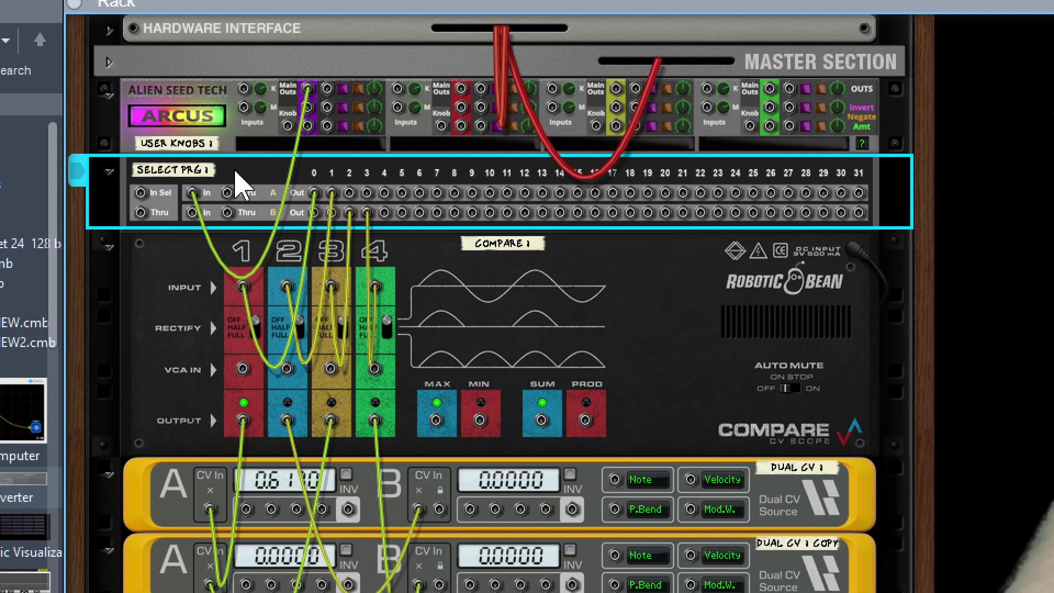
key("ctrl+d")
key("ctrl+d")
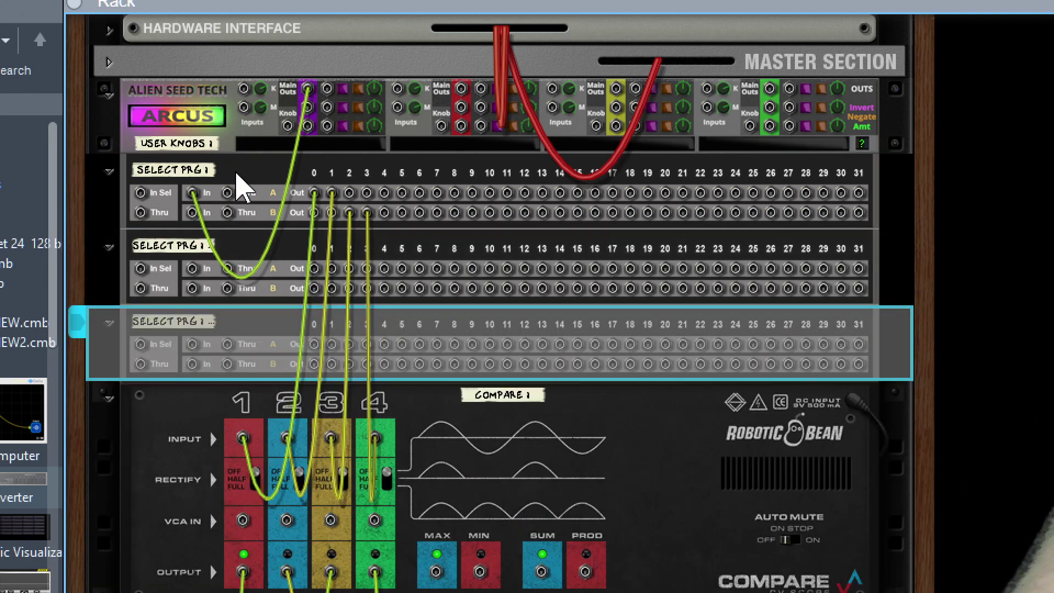
key("ctrl+d")
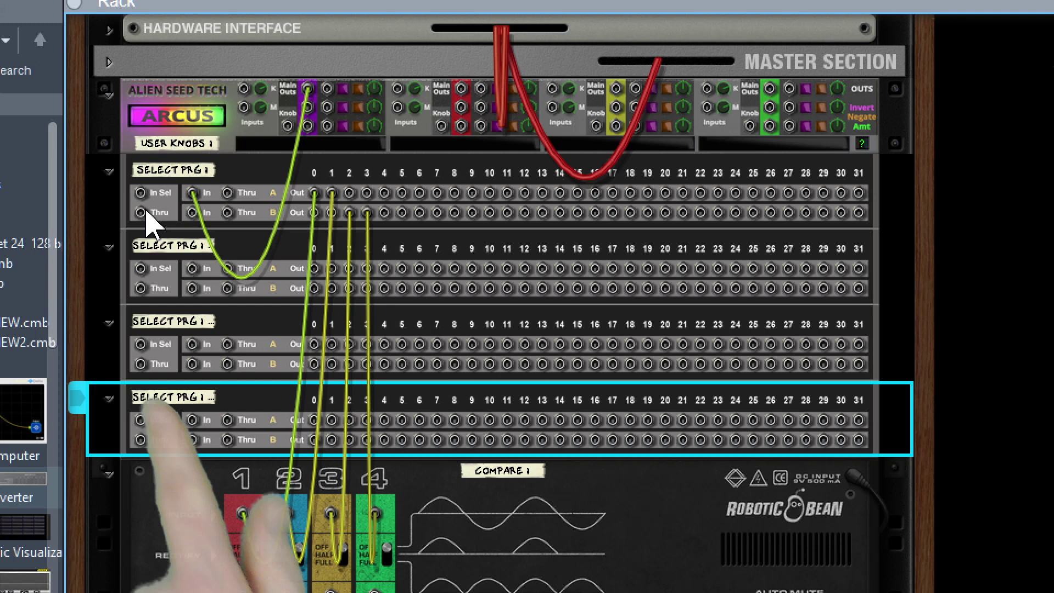
Step: Chain the program-select Thru of each Select Program unit to the next unit's In Sel, and set the first unit to program 1
left_click_drag(140, 212, 141, 423)
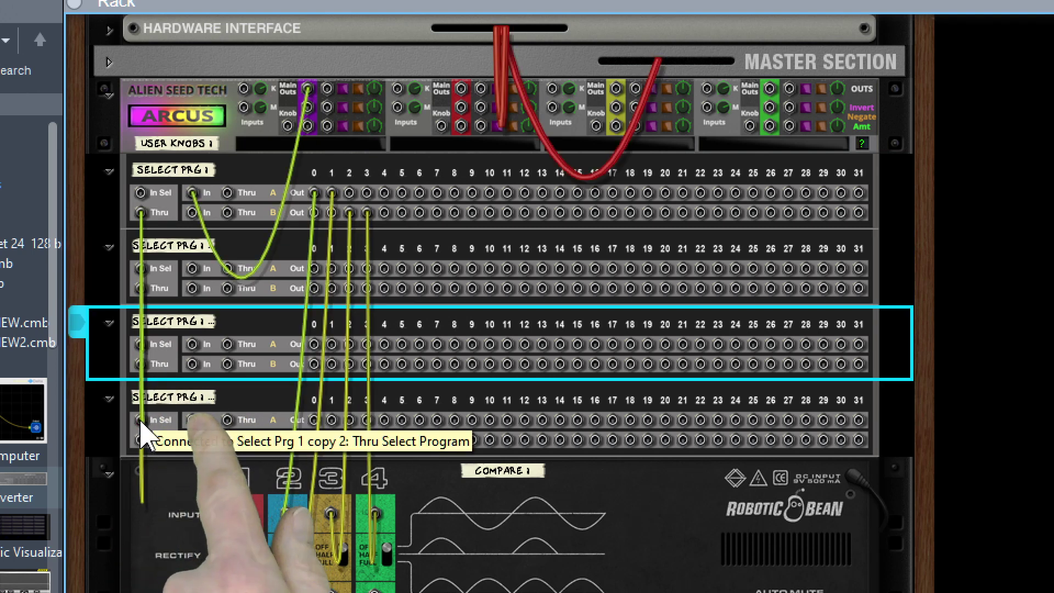
key("Tab")
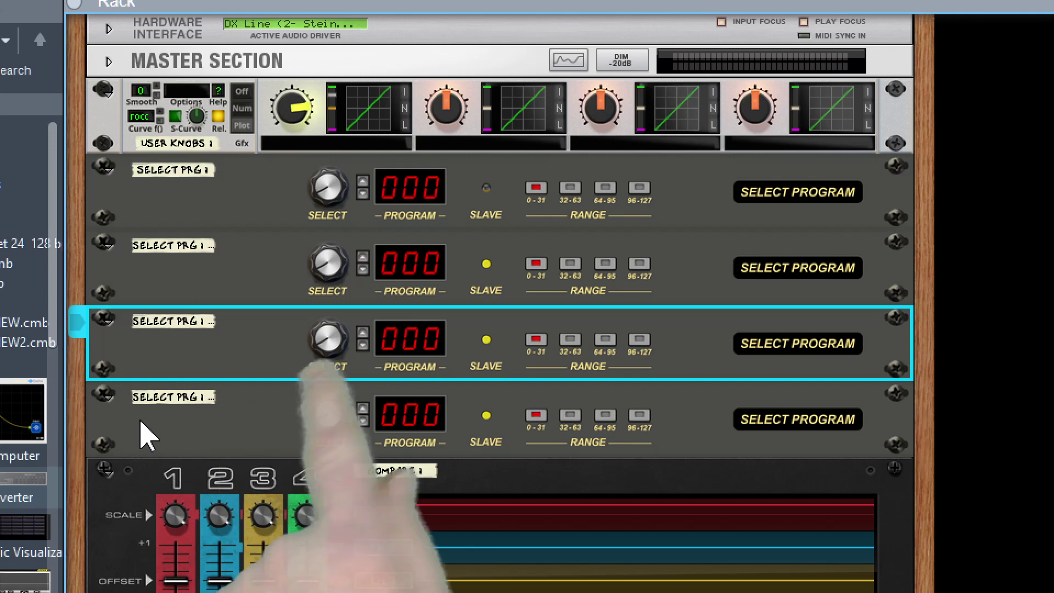
left_click(363, 181)
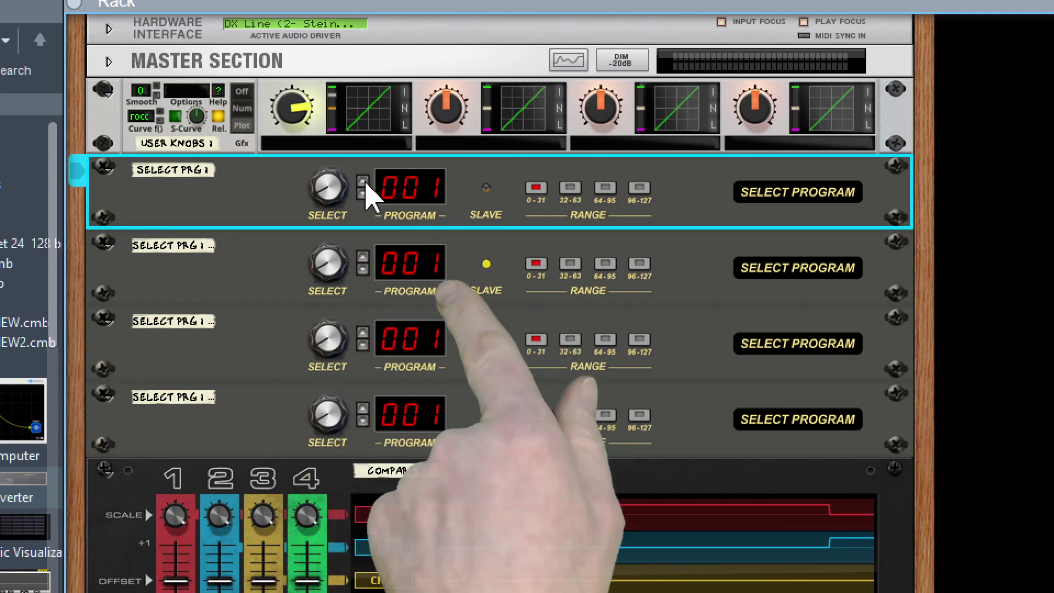
Step: Set the three slave copies to ranges 32-63, 64-95 and 96-127, and set the first unit to program 0
left_click(571, 265)
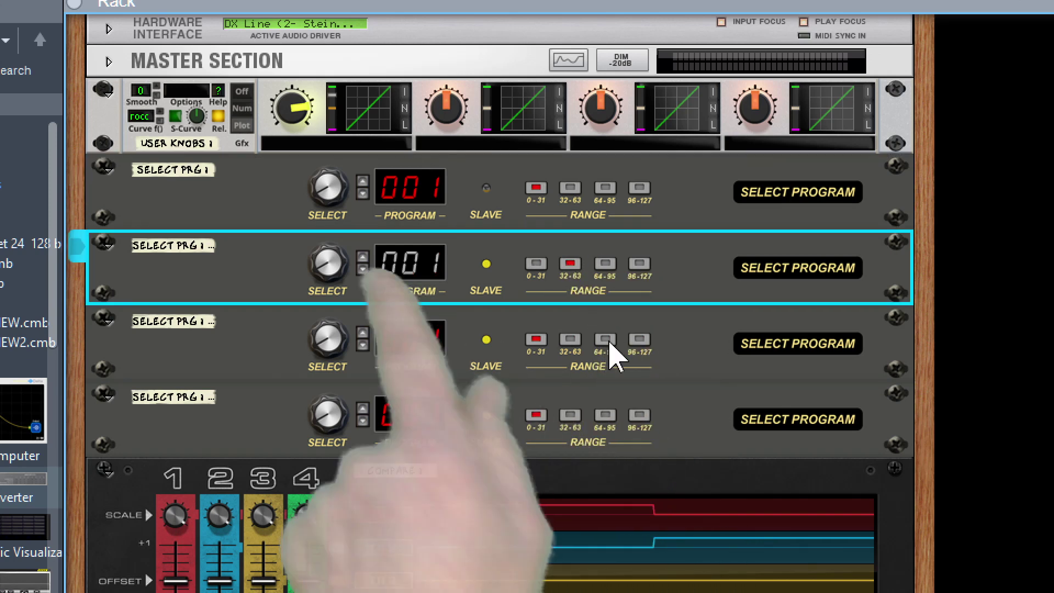
left_click(608, 343)
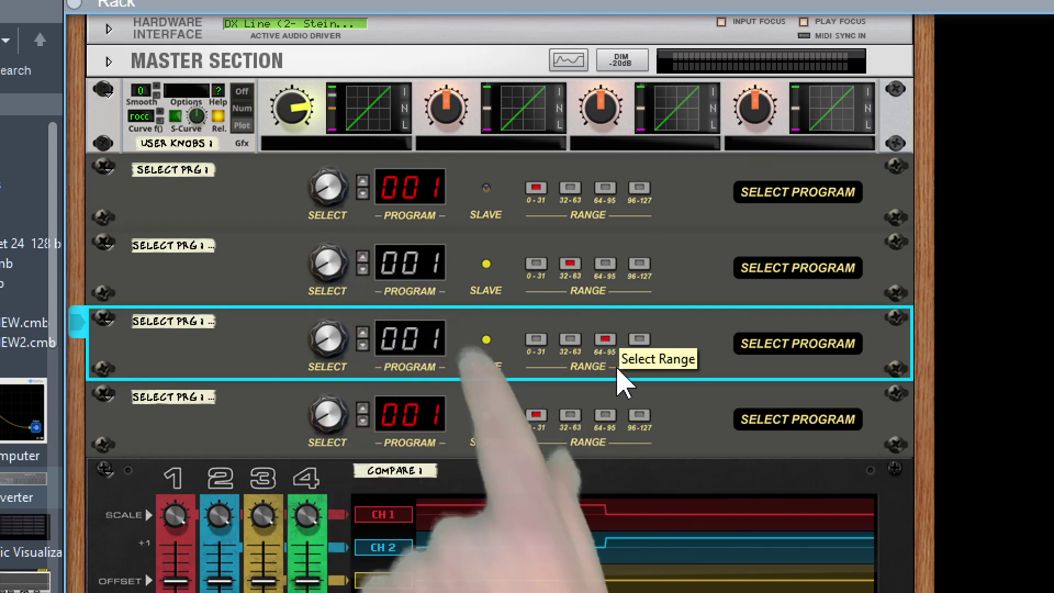
left_click(640, 418)
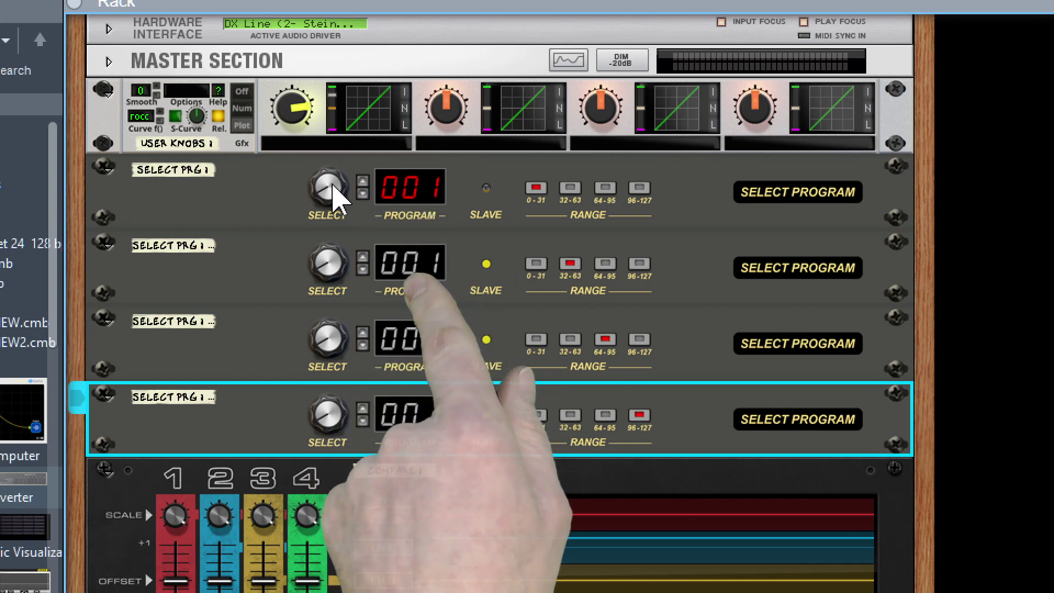
left_click_drag(332, 192, 332, 190)
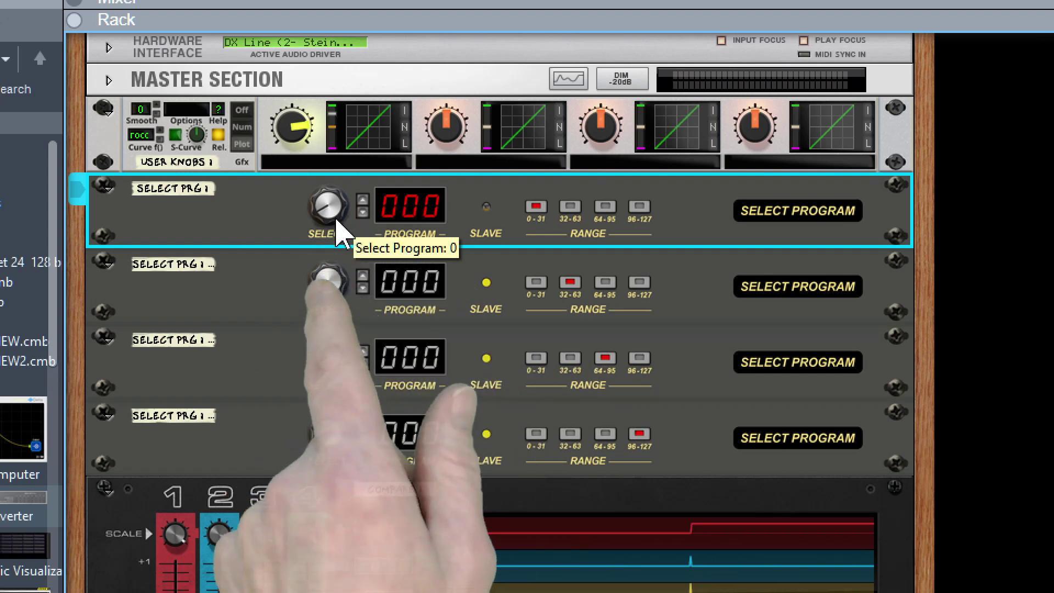
Step: Chain each Select Program unit's A Thru to the A In of the next unit, and select the three slave copies
key("Tab")
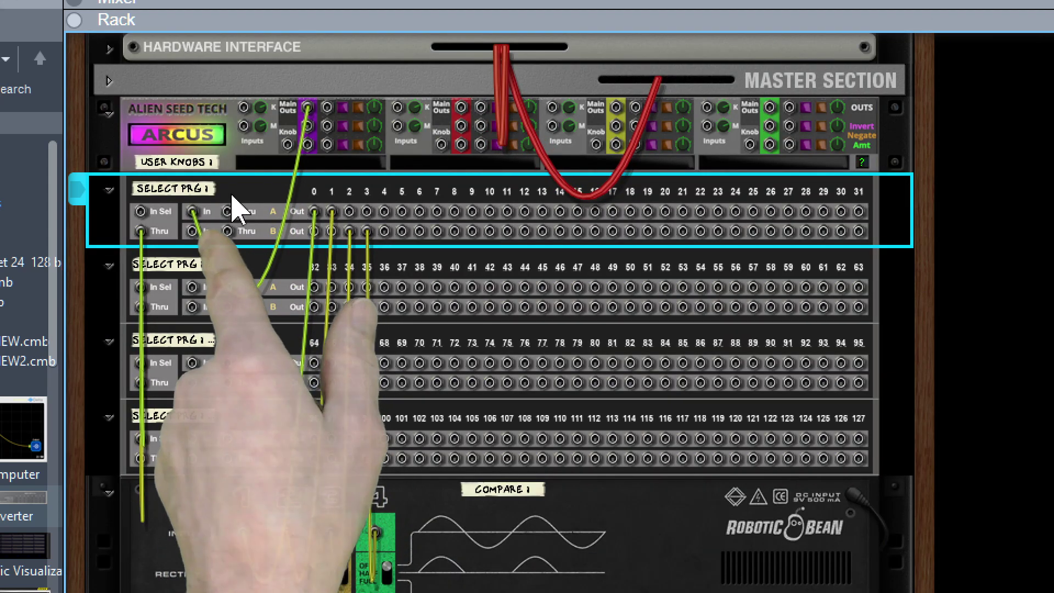
left_click_drag(229, 211, 192, 439)
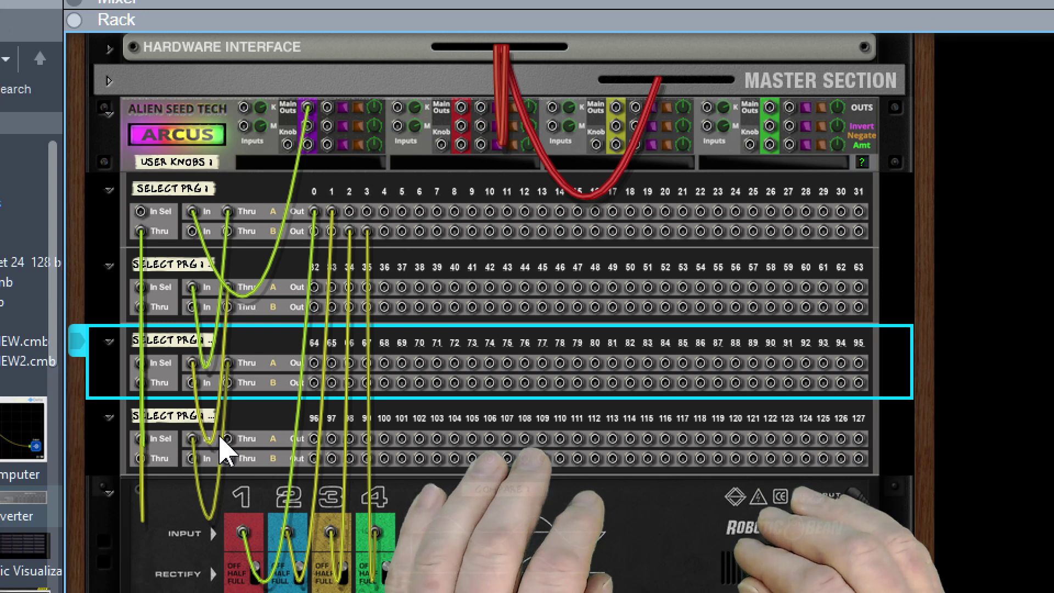
key("Tab")
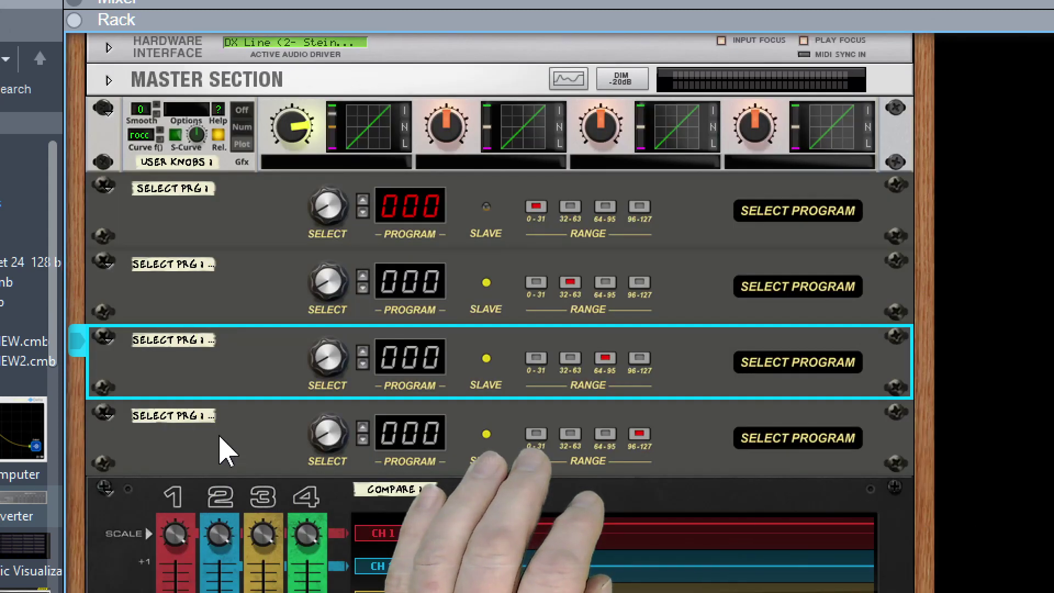
left_click(248, 291)
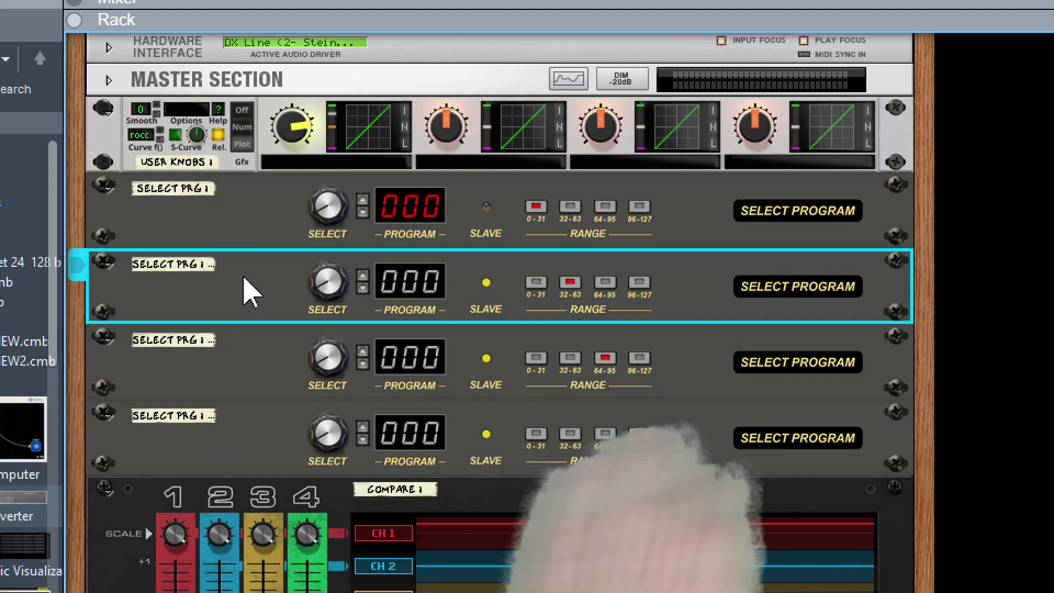
left_click(259, 423, "shift")
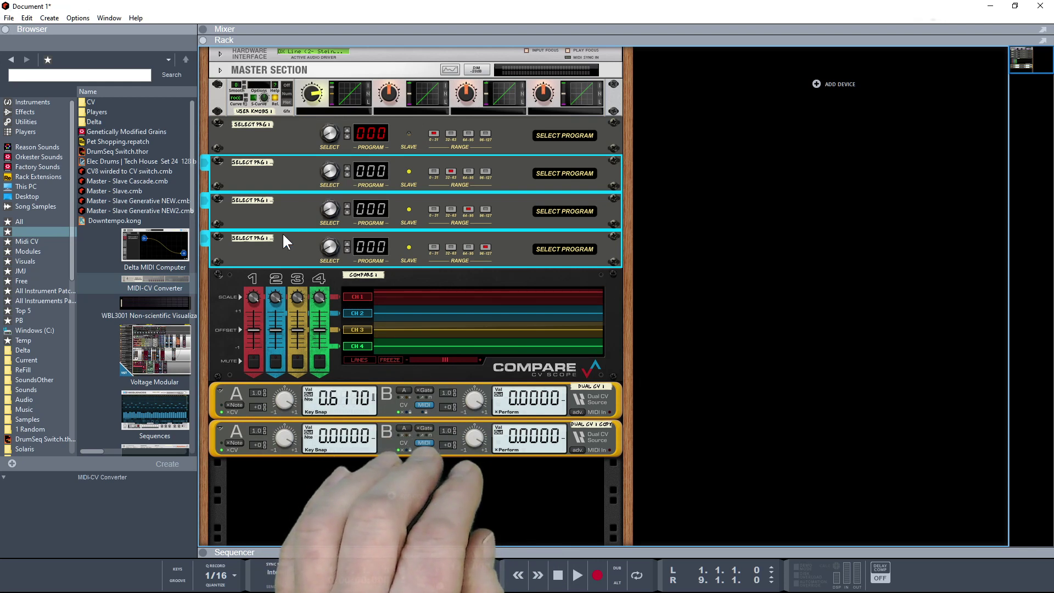
Step: Add a SubTractor Analog Synthesizer from the Instruments to an empty rack column beside the existing devices
left_click(41, 101)
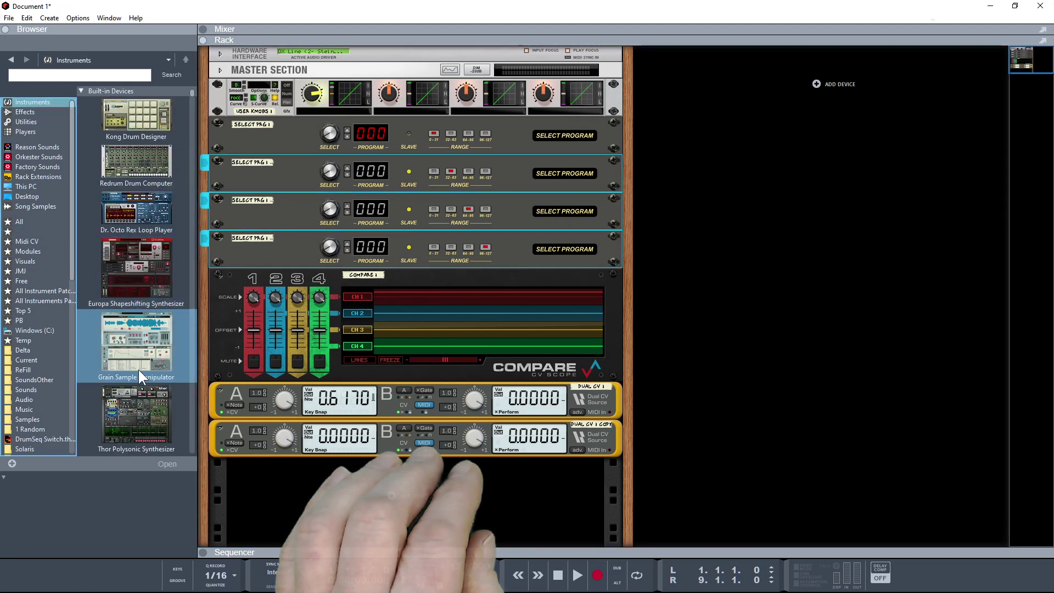
scroll(134, 387, "down", 1)
left_click(159, 390)
left_click_drag(552, 342, 746, 308)
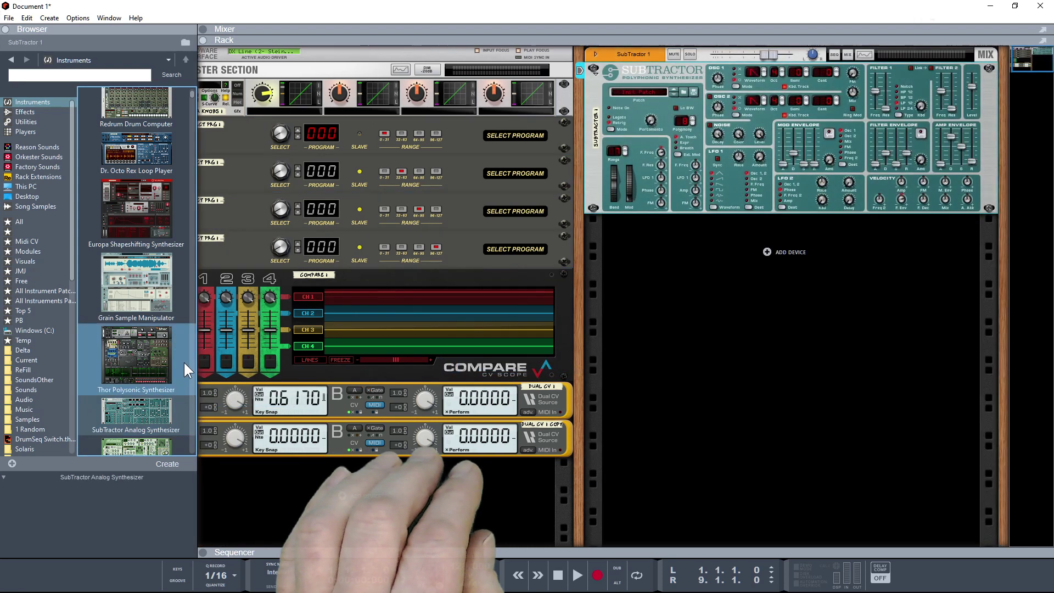
Step: Add a second SubTractor Analog Synthesizer below the first one in the same rack column
left_click(143, 405)
left_click_drag(140, 401, 614, 457)
left_click_drag(732, 441, 734, 430)
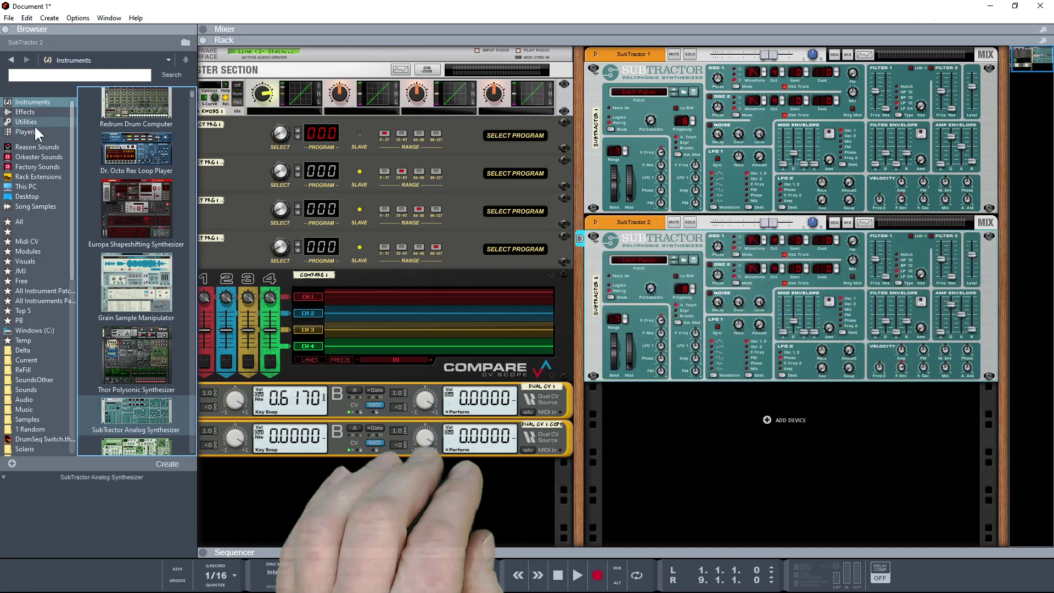
Step: Add a MIDI-CV Converter player from the favourites to each of the two SubTractor synthesizers
left_click(20, 232)
left_click(137, 280)
mouse_move(234, 291)
left_mouse_down()
mouse_move(555, 260)
mouse_move(713, 145)
mouse_move(734, 108)
mouse_move(716, 88)
mouse_move(658, 164)
mouse_move(656, 290)
left_mouse_up()
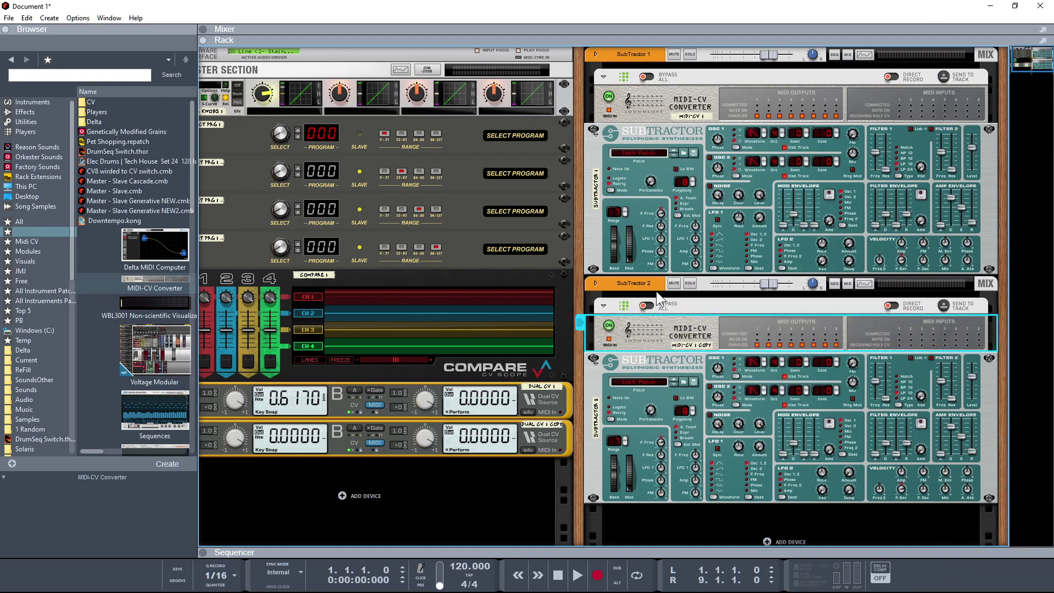
Step: Patch the first MIDI-CV Converter's Gate 1 and Note 1 outputs into the first Select Program unit's A In and B In
key("Tab")
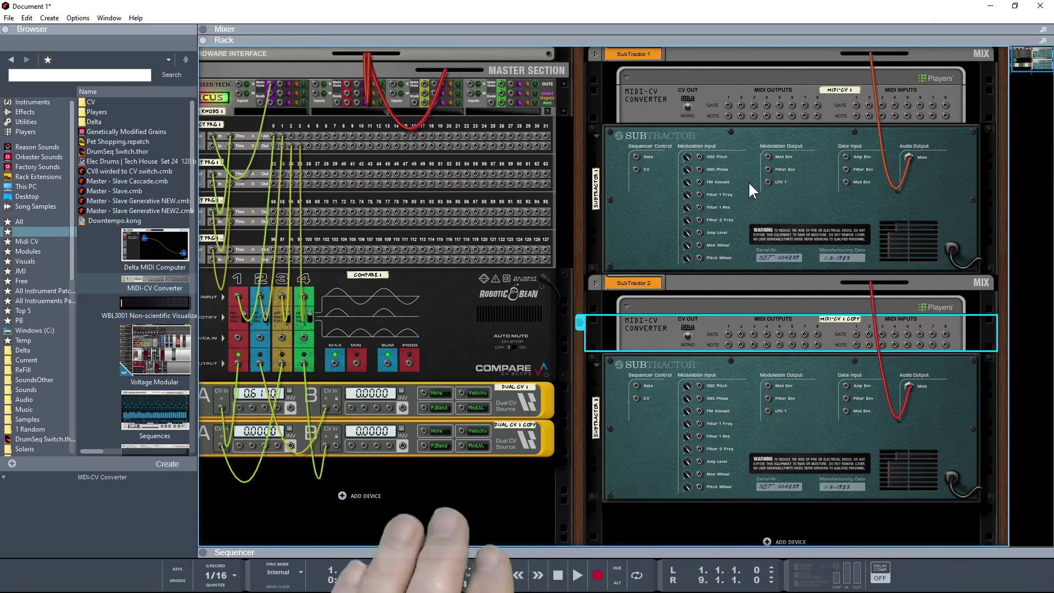
left_click(687, 103)
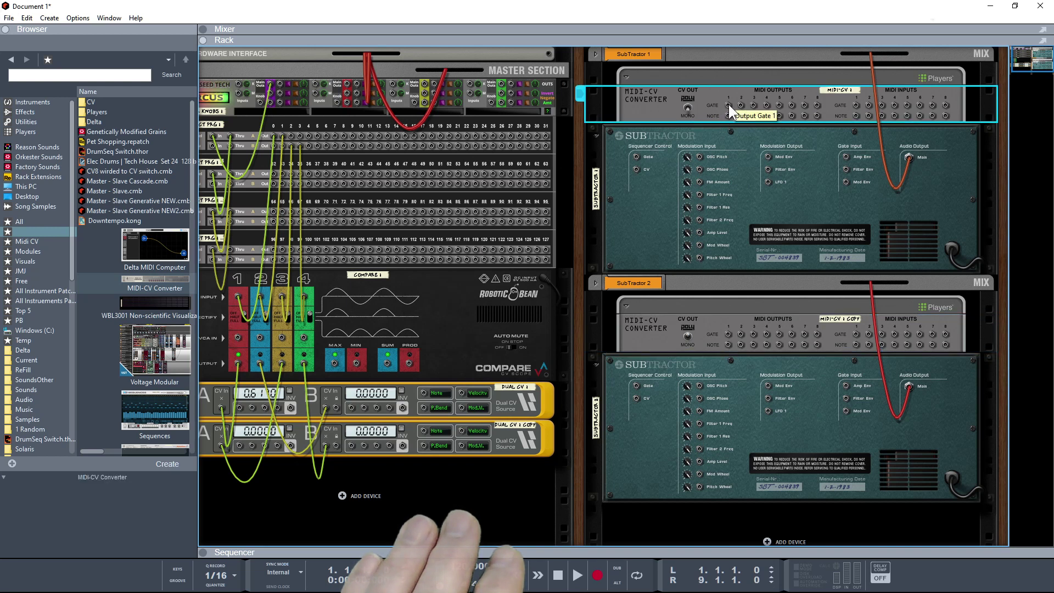
left_click_drag(729, 104, 632, 147)
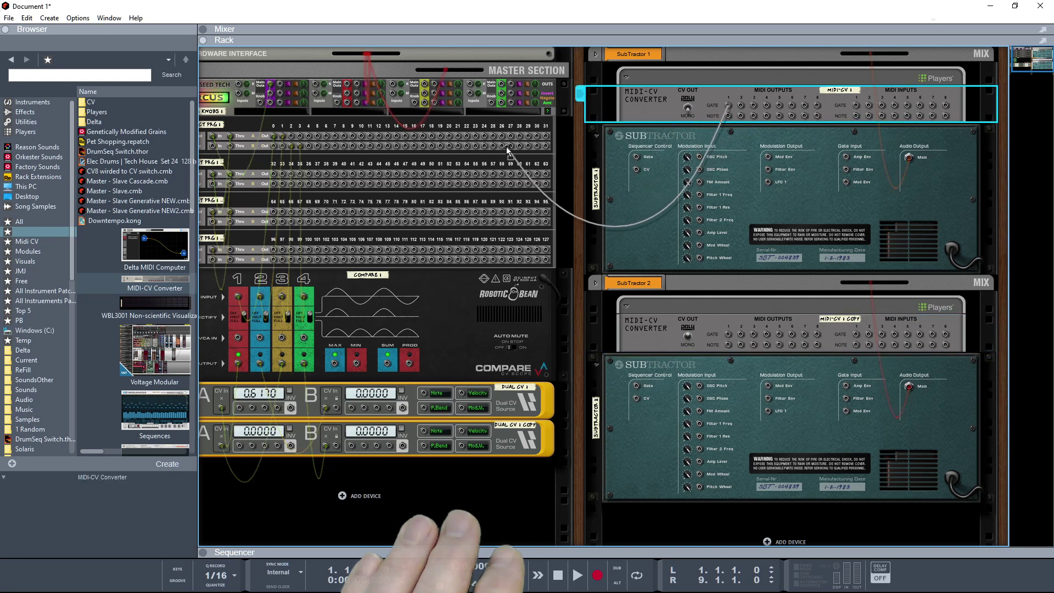
scroll(213, 138, "left", 2)
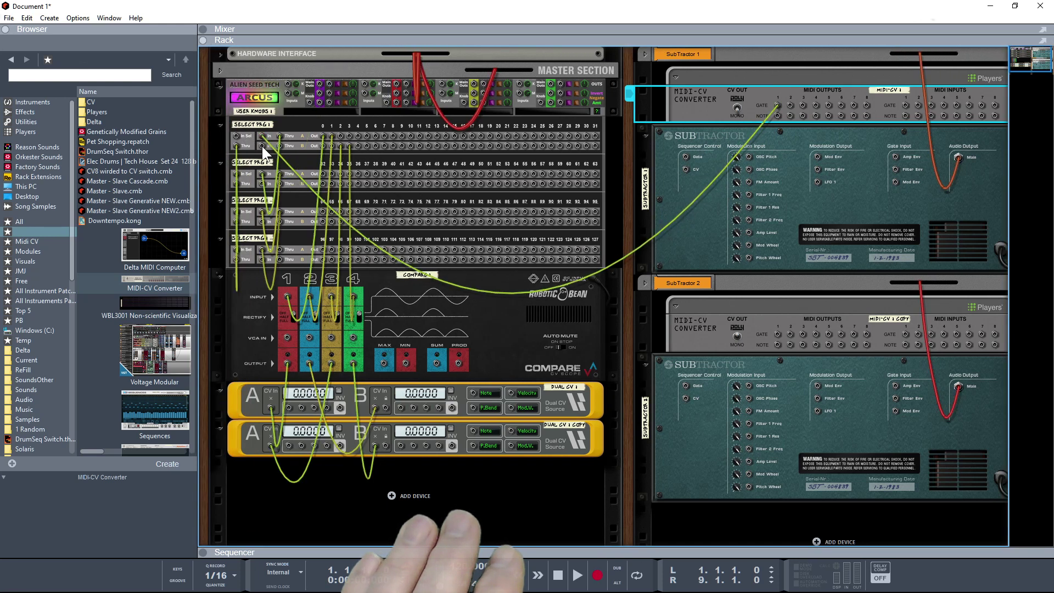
left_click_drag(262, 144, 777, 115)
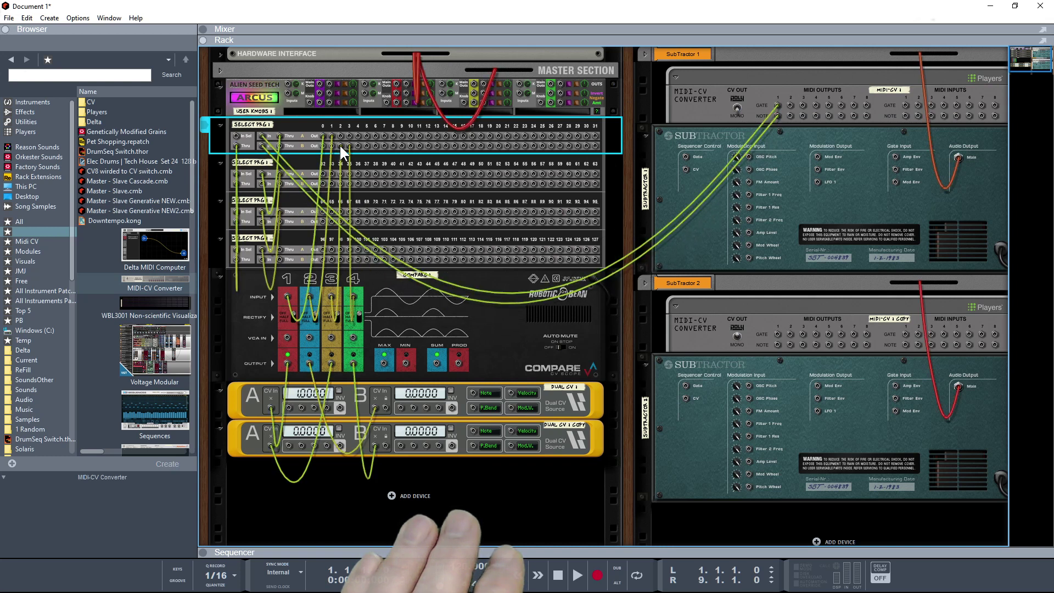
Step: Move two Compare cables to Select Program B outputs 0 and 1, and patch both Dual CVs into the second converter's Gate 1 and Note 1 inputs
mouse_move(339, 145)
left_mouse_down()
mouse_move(315, 145)
mouse_move(330, 143)
left_mouse_up()
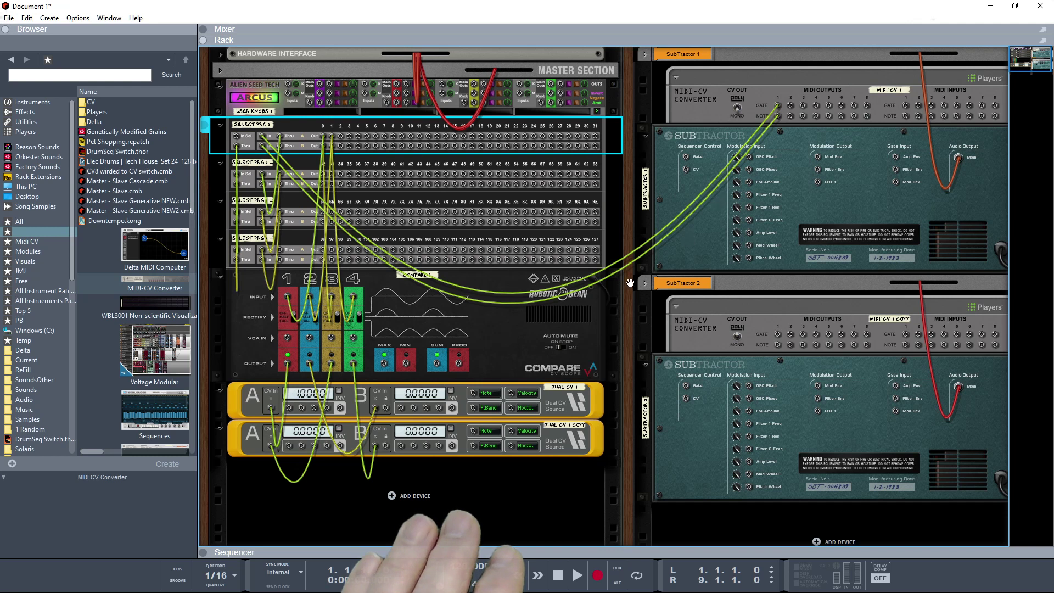
left_click_drag(289, 406, 906, 337)
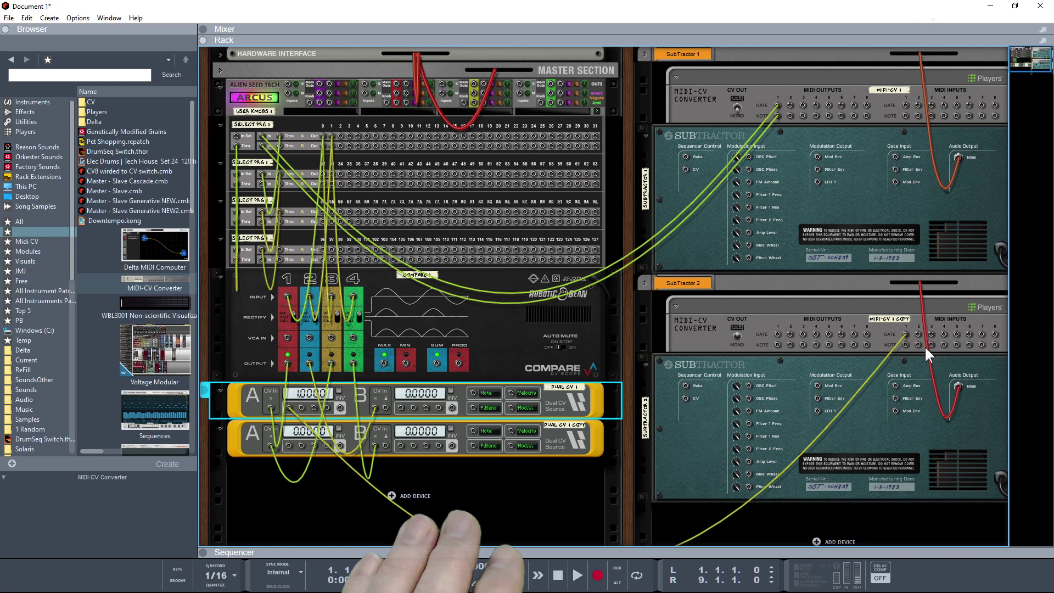
left_click_drag(904, 342, 288, 445)
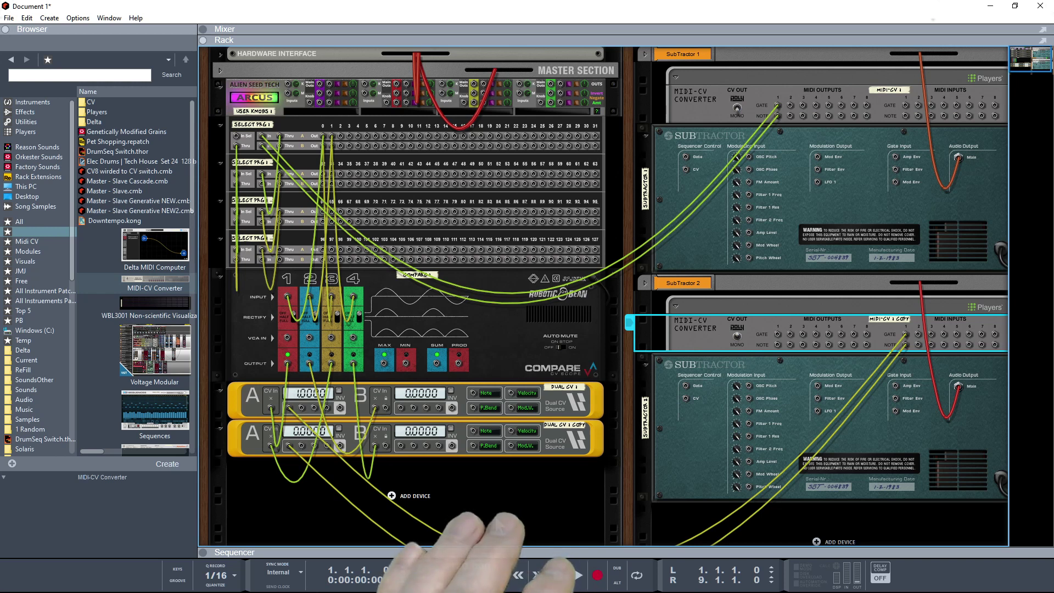
Step: Return to the front of the rack and mute SubTractor 1's mix channel
key("Tab")
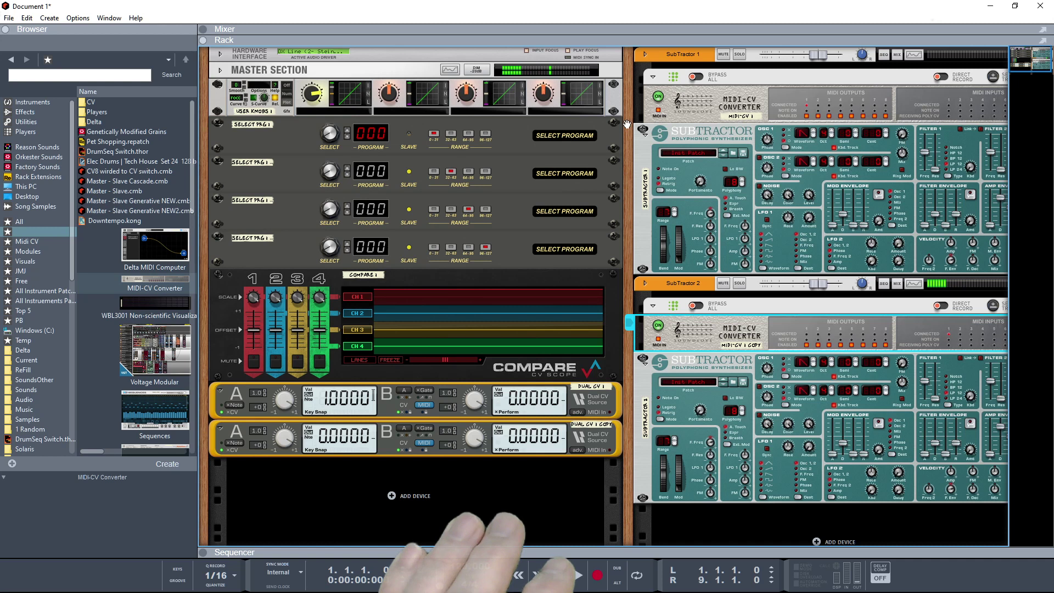
left_click(644, 146)
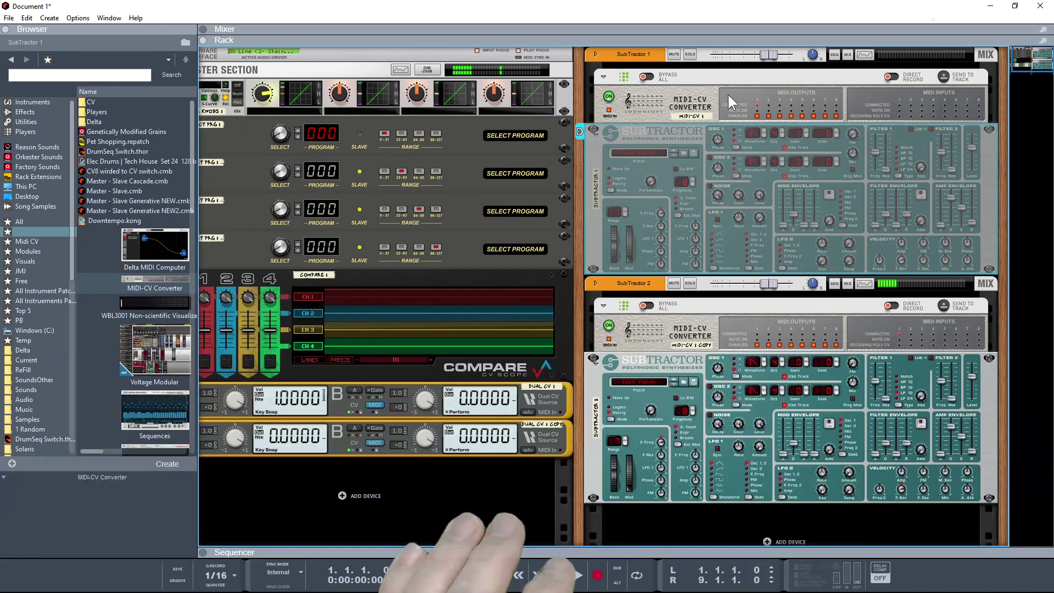
left_click(674, 55)
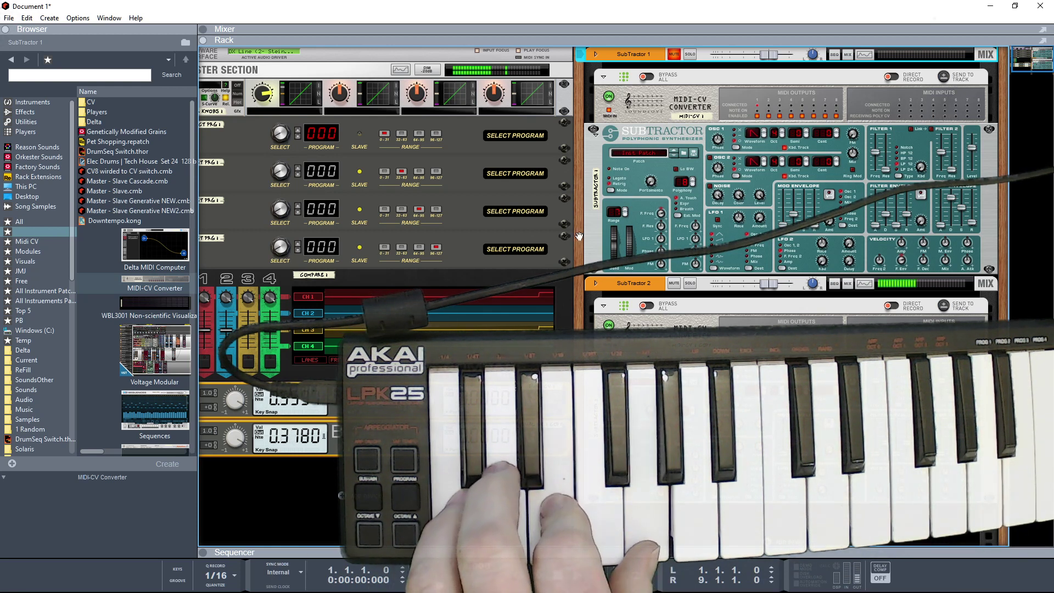
Step: Step the first Select Program unit up to program 2 and back down to 0 to test the note routing
left_click(298, 130)
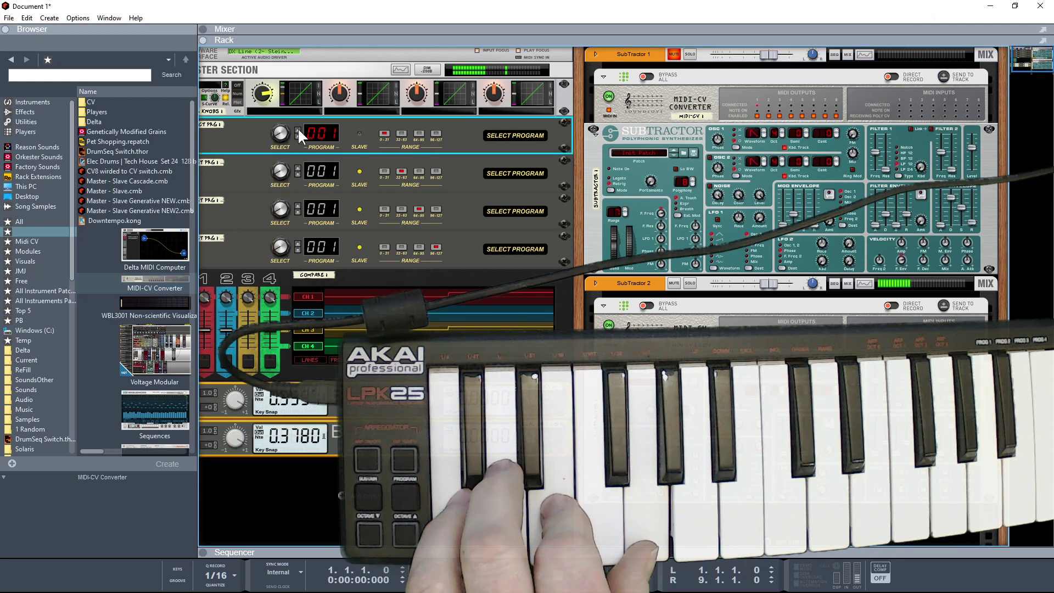
left_click(298, 130)
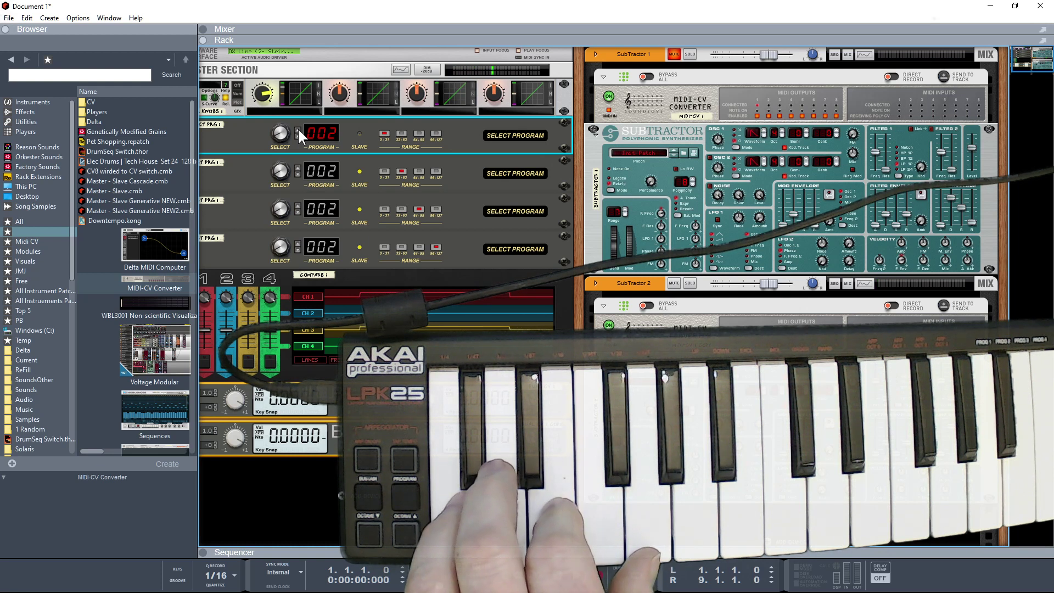
left_click(297, 135)
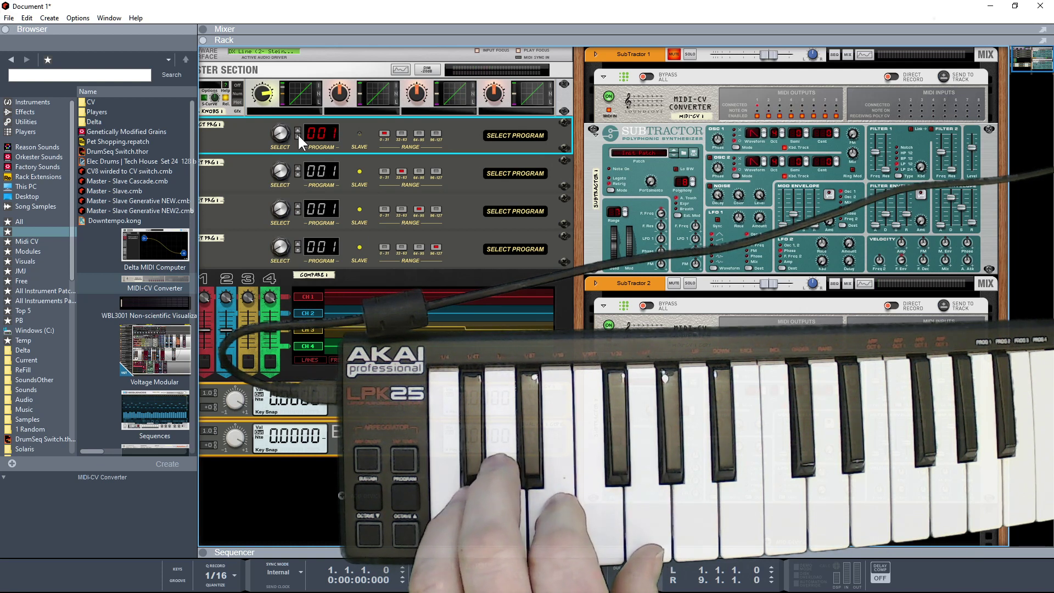
left_click(297, 134)
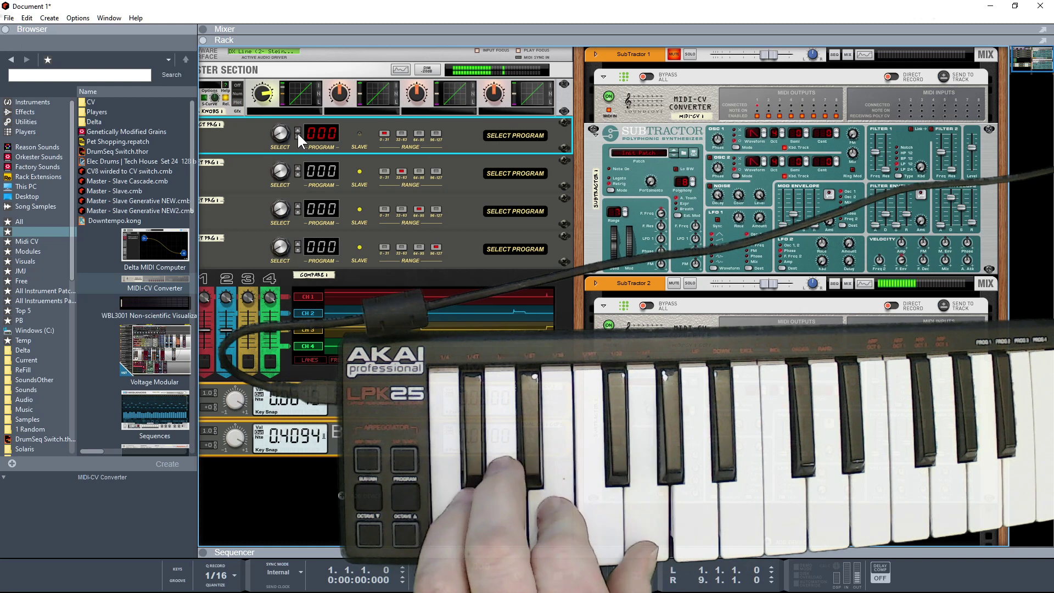
Step: Switch the first Select Program unit repeatedly between programs 1 and 0, ending on program 0
left_click(297, 130)
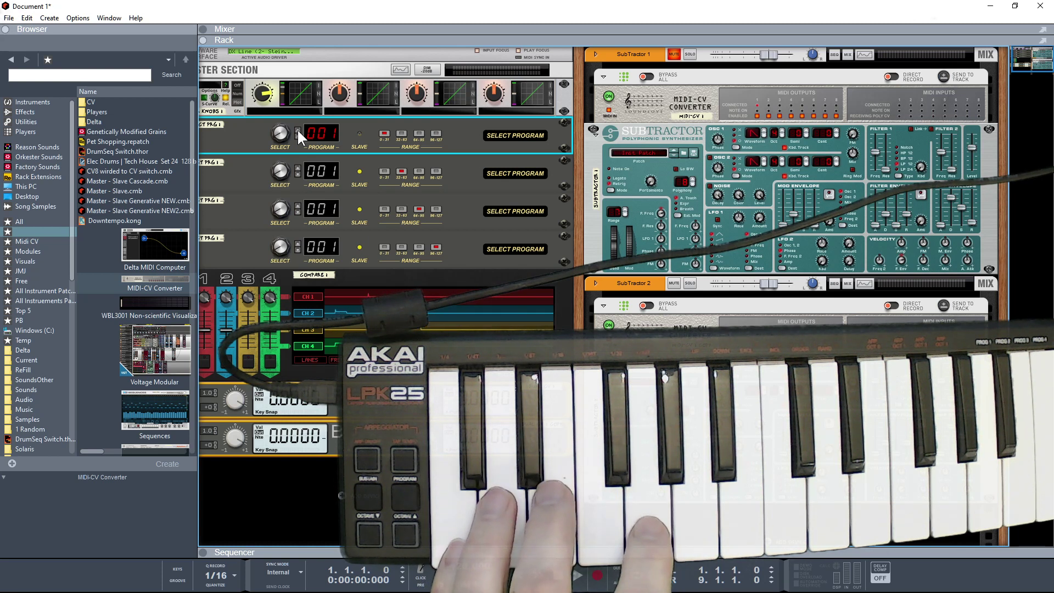
left_click(297, 133)
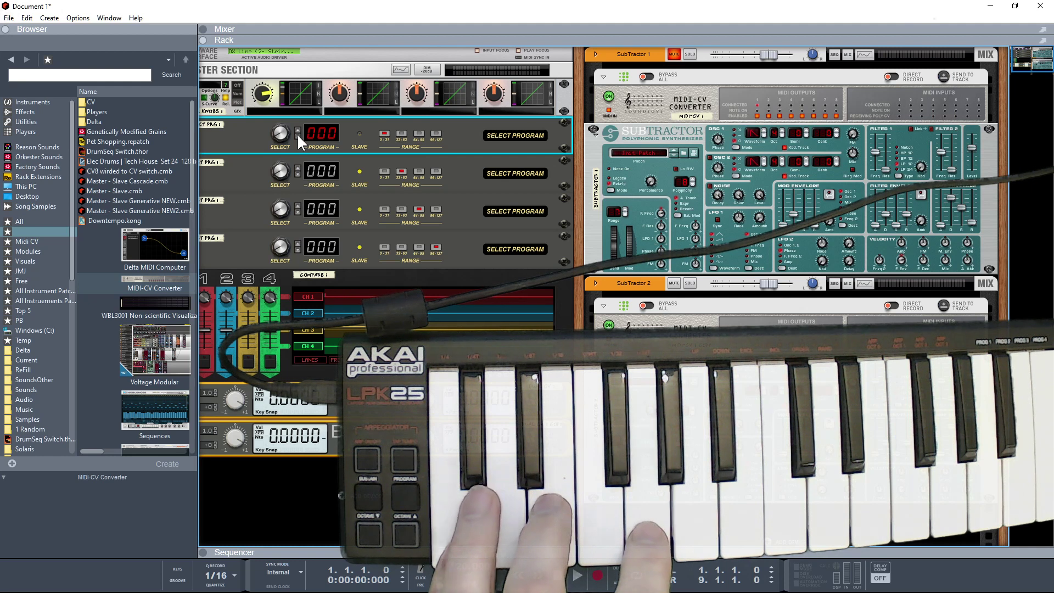
left_click(297, 129)
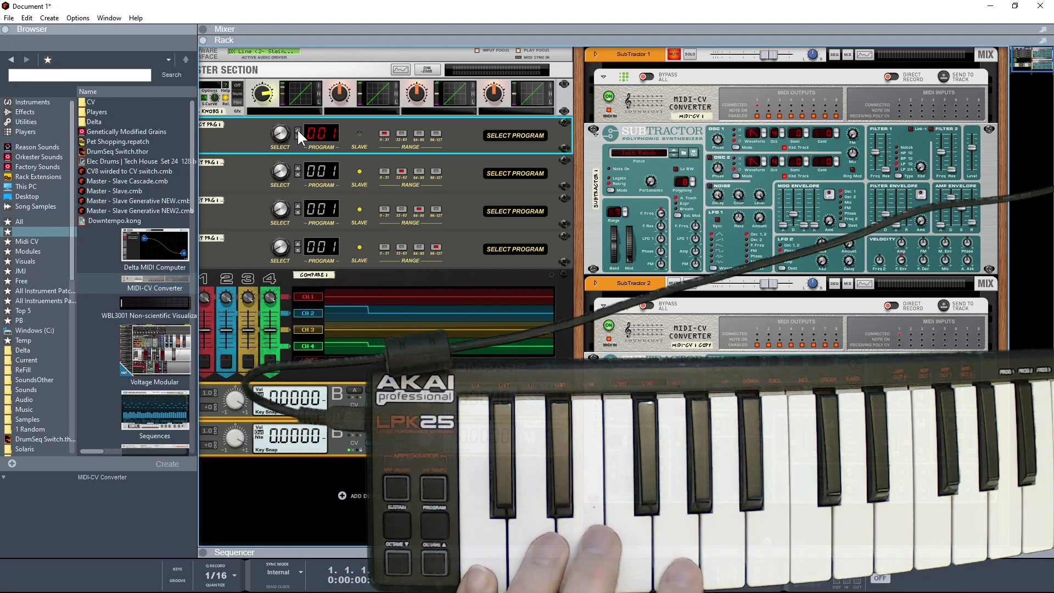
left_click(297, 134)
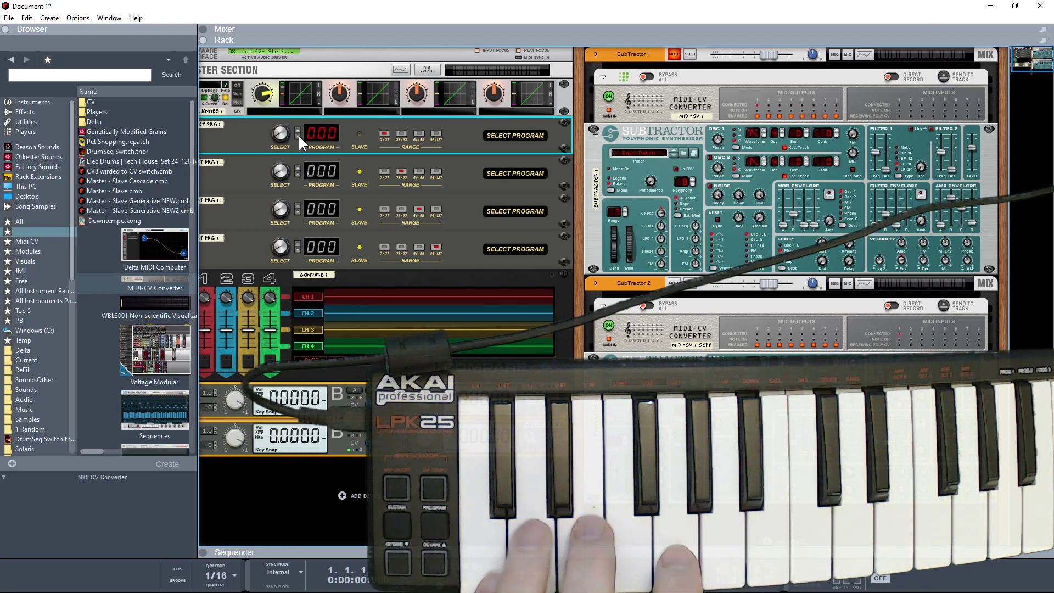
left_click(298, 127)
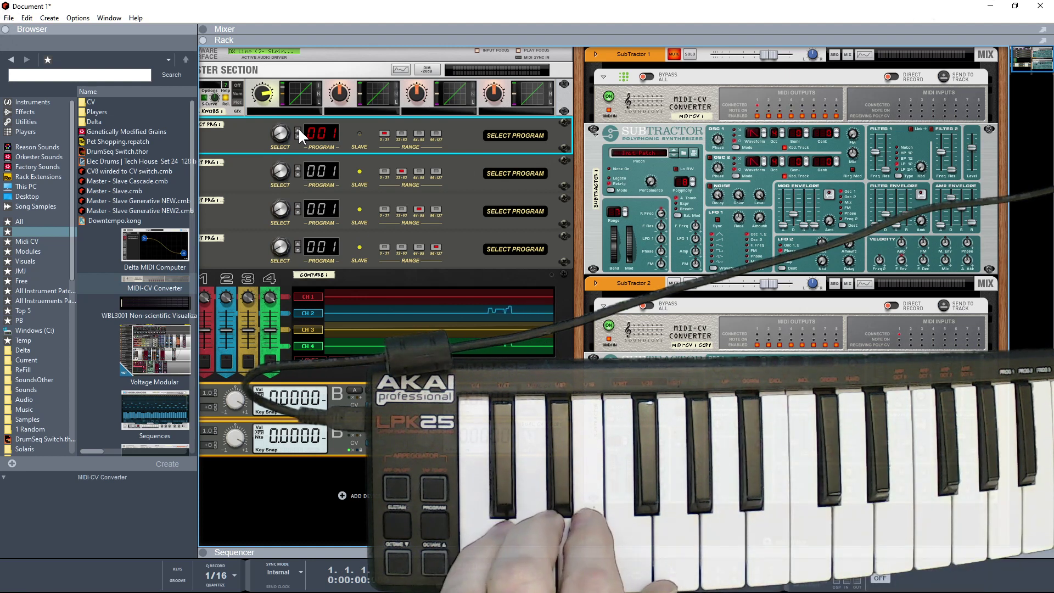
left_click(298, 133)
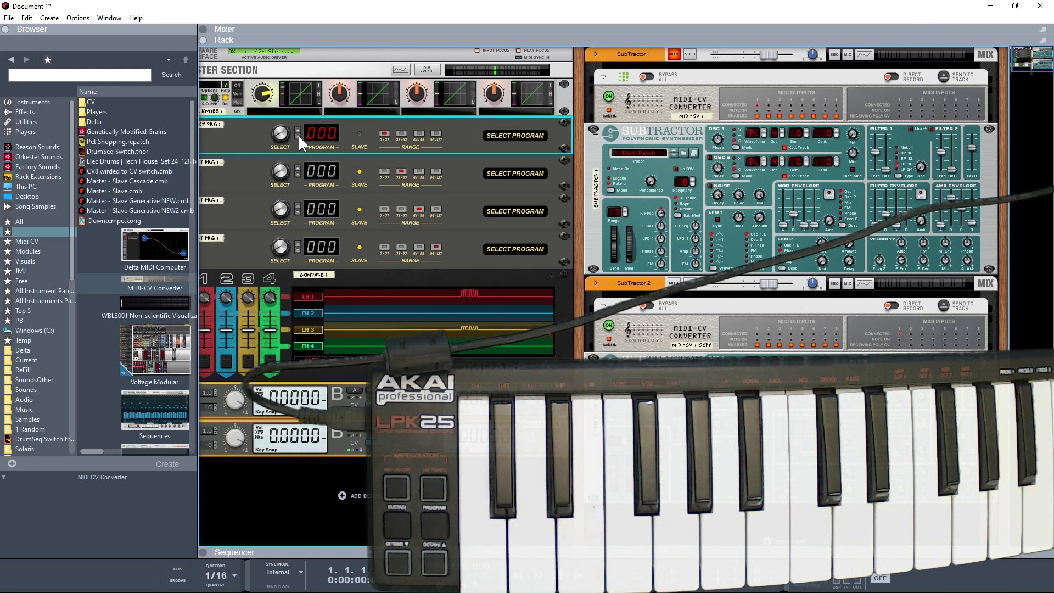
Step: Change the CV Out mode switch on the back of the first MIDI-CV Converter and return to the front
key("Tab")
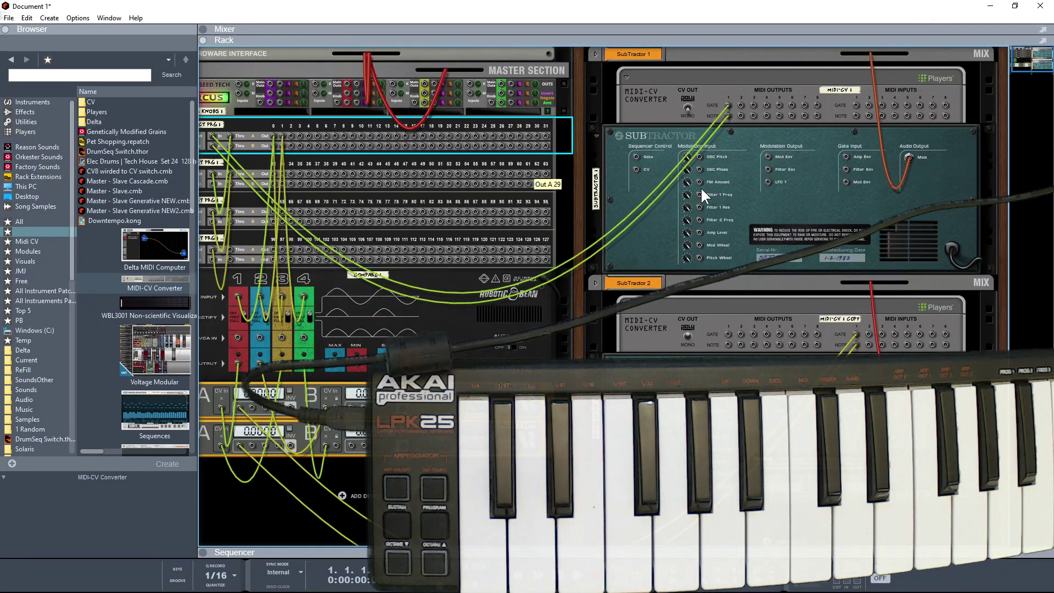
left_click(687, 109)
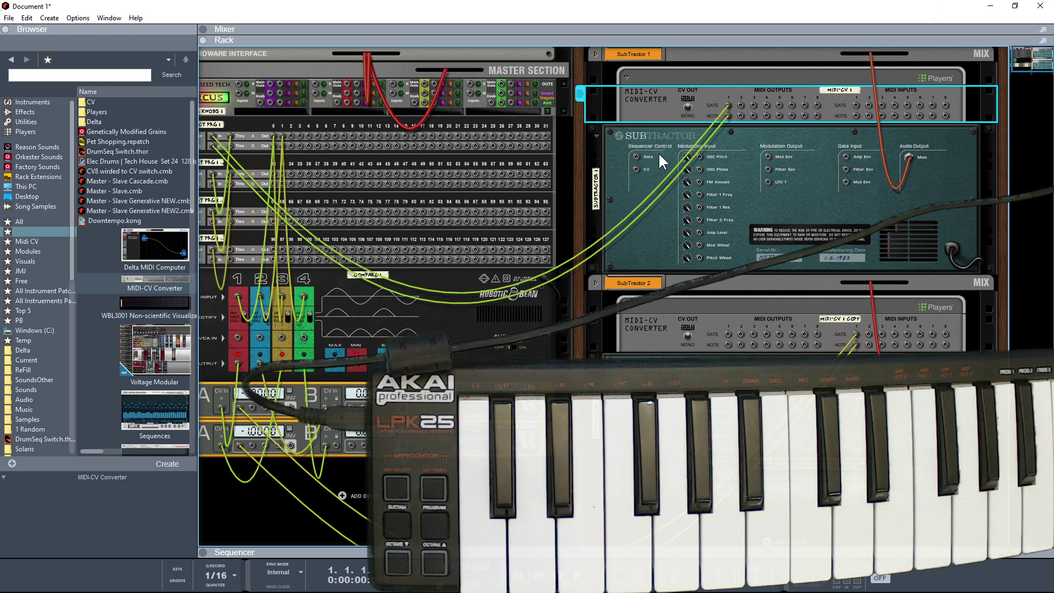
key("Tab")
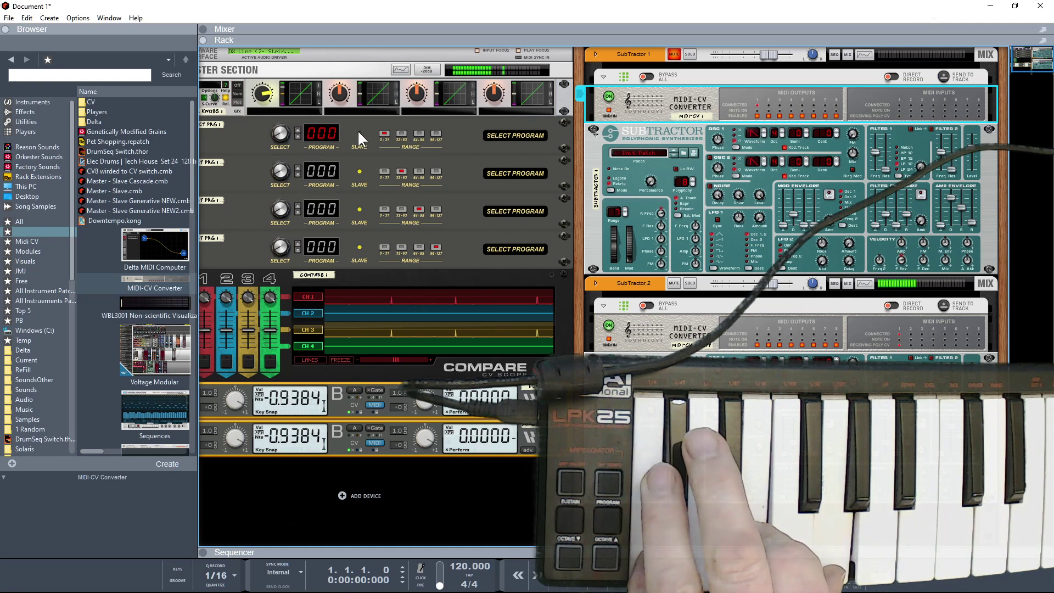
Step: Set the first Select Program unit to program 1, patch User Knob 1 into its A In, and check the rear cabling
left_click(297, 131)
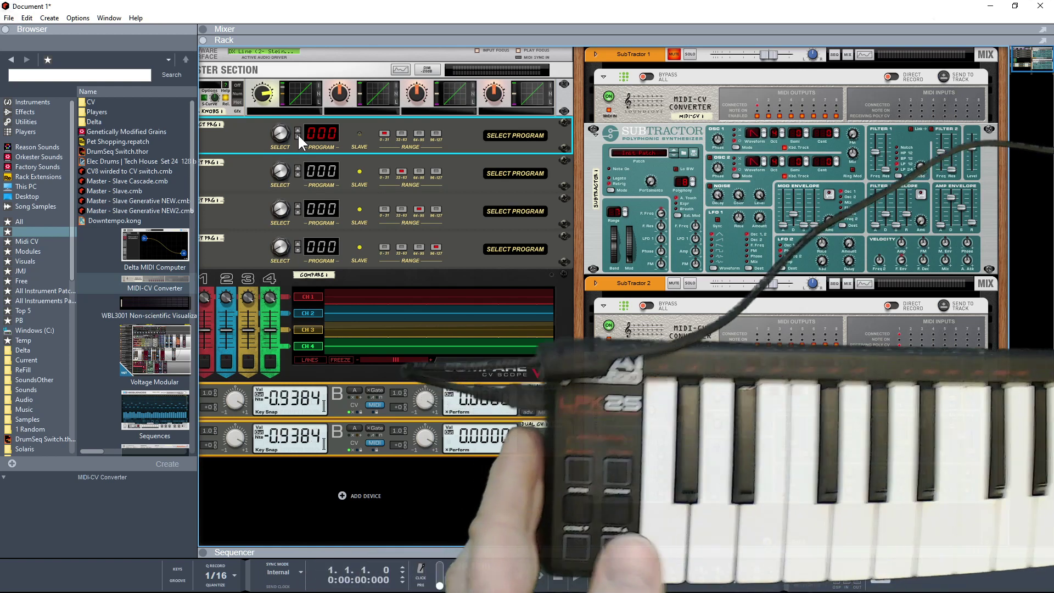
key("ctrl+d")
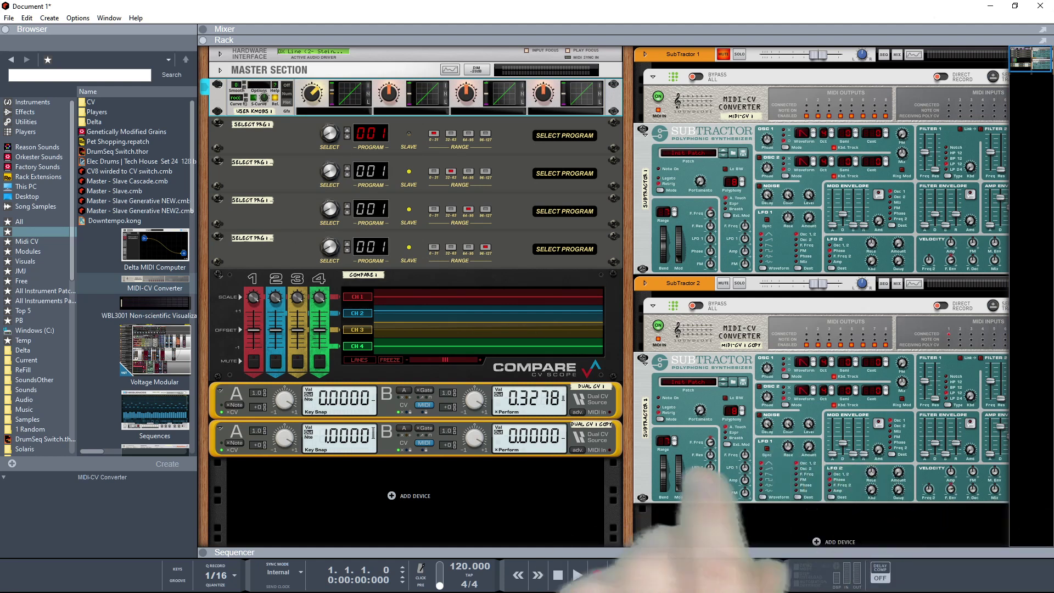
key("Tab")
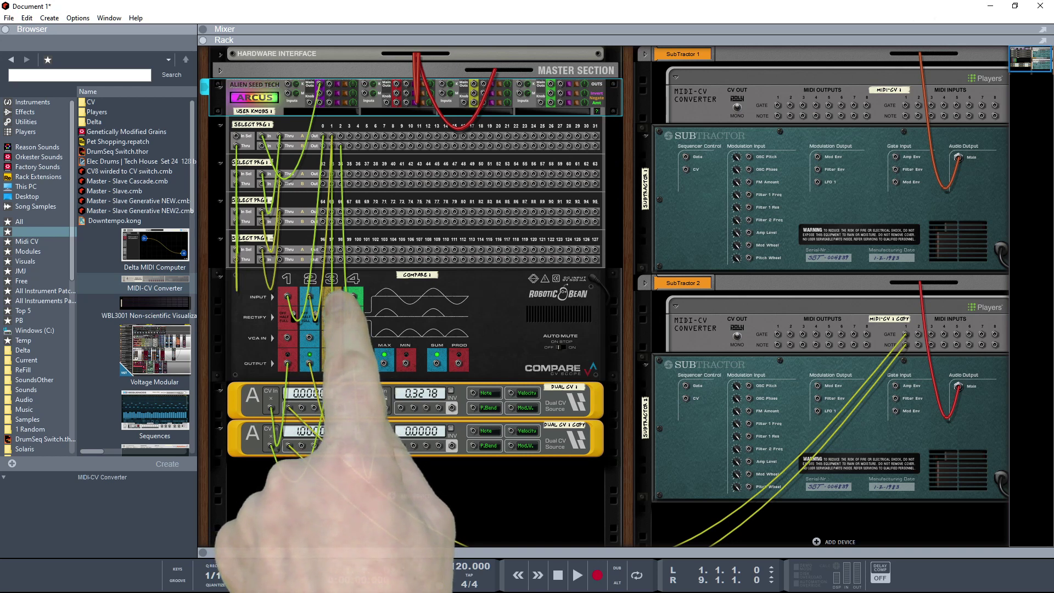
key("Tab")
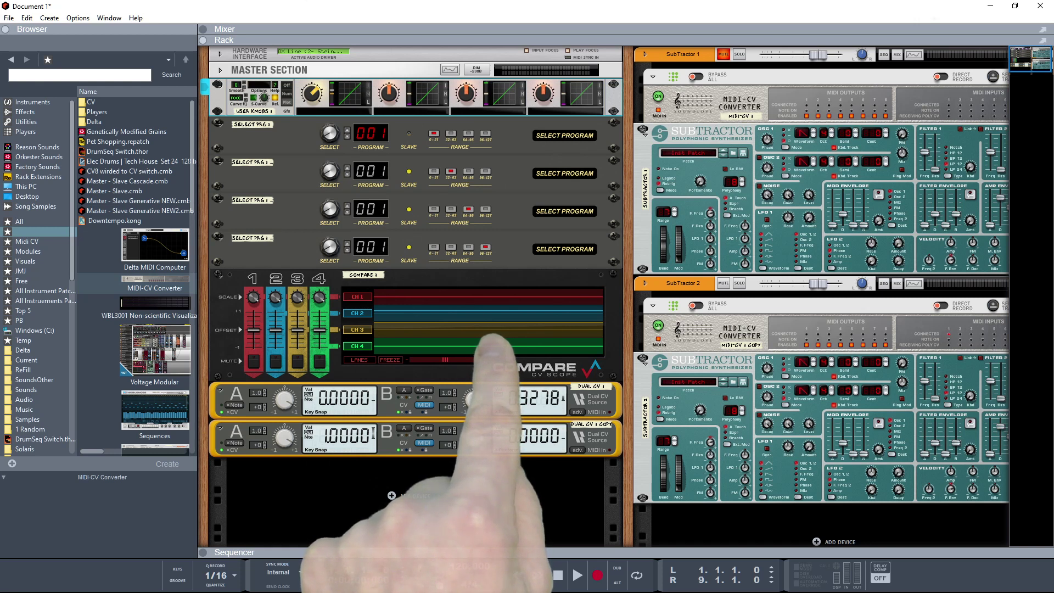
Step: Turn User Knob 1 down to 0.06 and back up to about 0.45
left_click(315, 93)
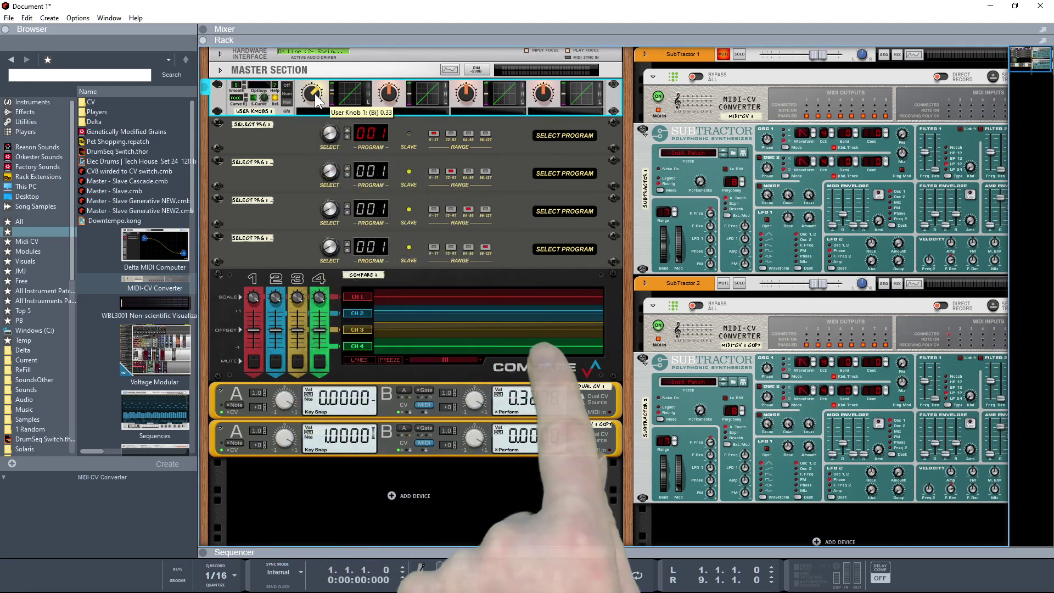
left_click_drag(315, 93, 314, 97)
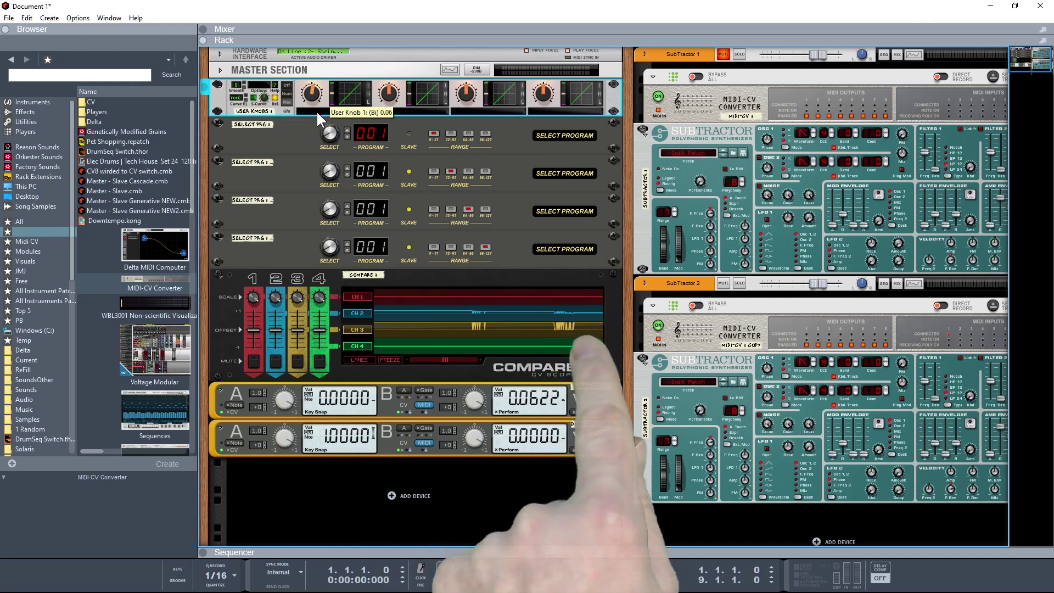
mouse_move(316, 112)
left_mouse_down()
mouse_move(308, 75)
mouse_move(310, 98)
left_mouse_up()
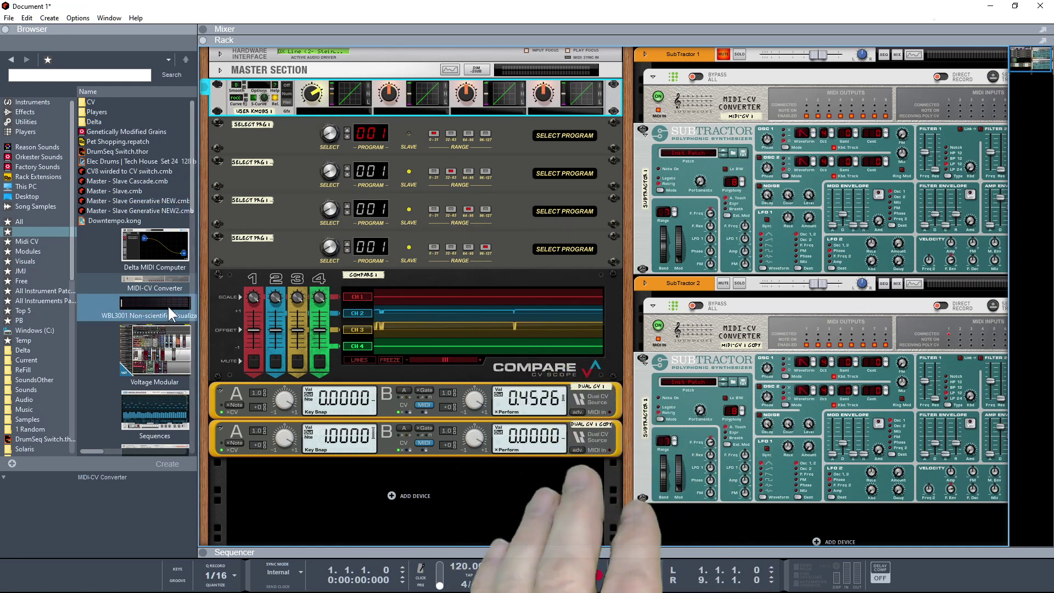
Step: Add an Ammo 100LA Modular Oscillator to the rack below the two Dual CV Source units
scroll(166, 307, "down", 4)
scroll(165, 305, "down", 3)
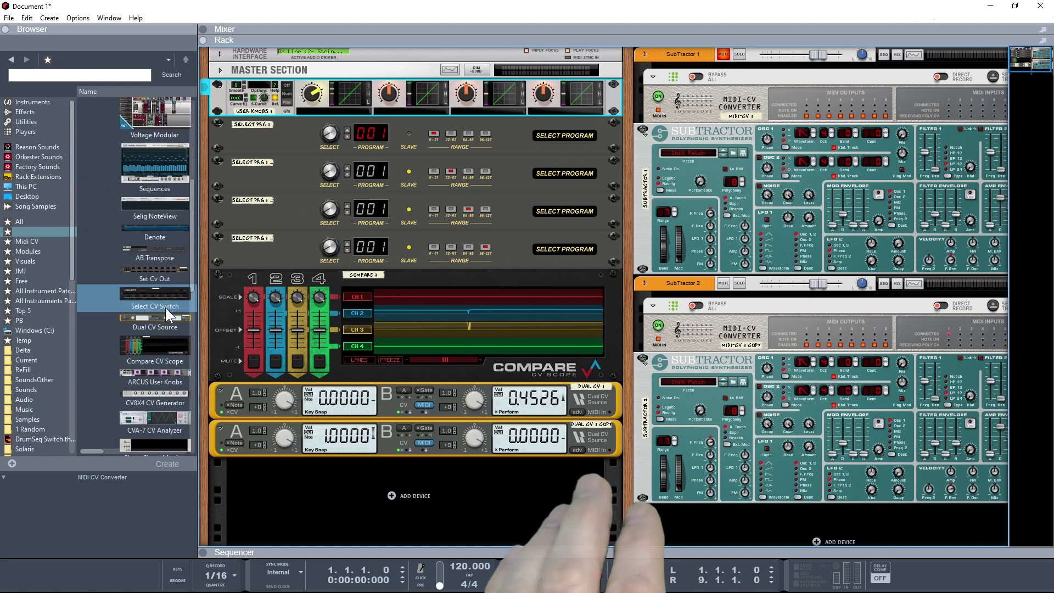
scroll(166, 307, "down", 7)
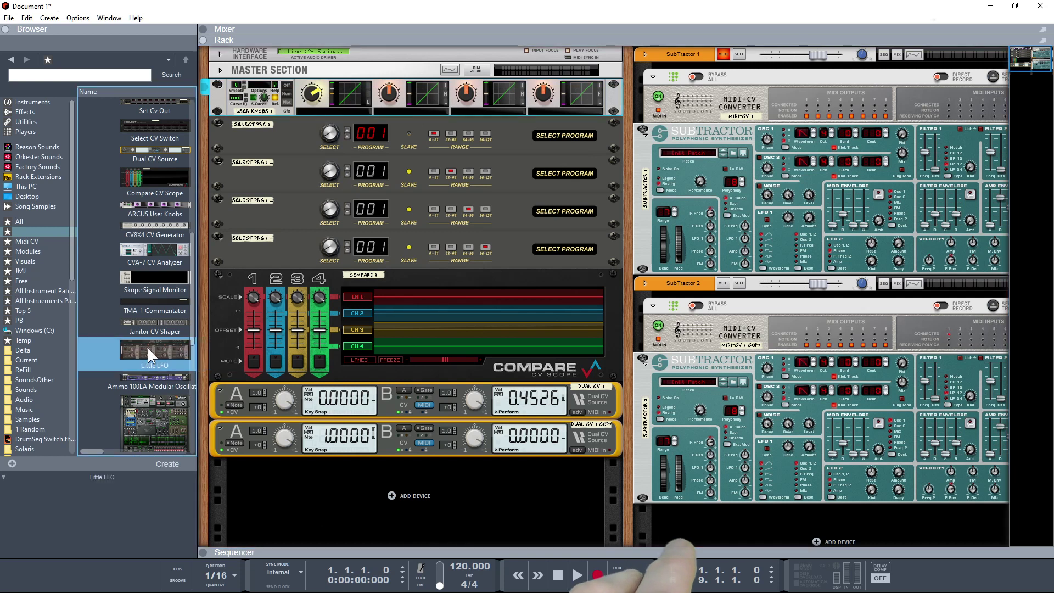
mouse_move(146, 377)
left_mouse_down()
mouse_move(317, 414)
mouse_move(365, 457)
left_mouse_up()
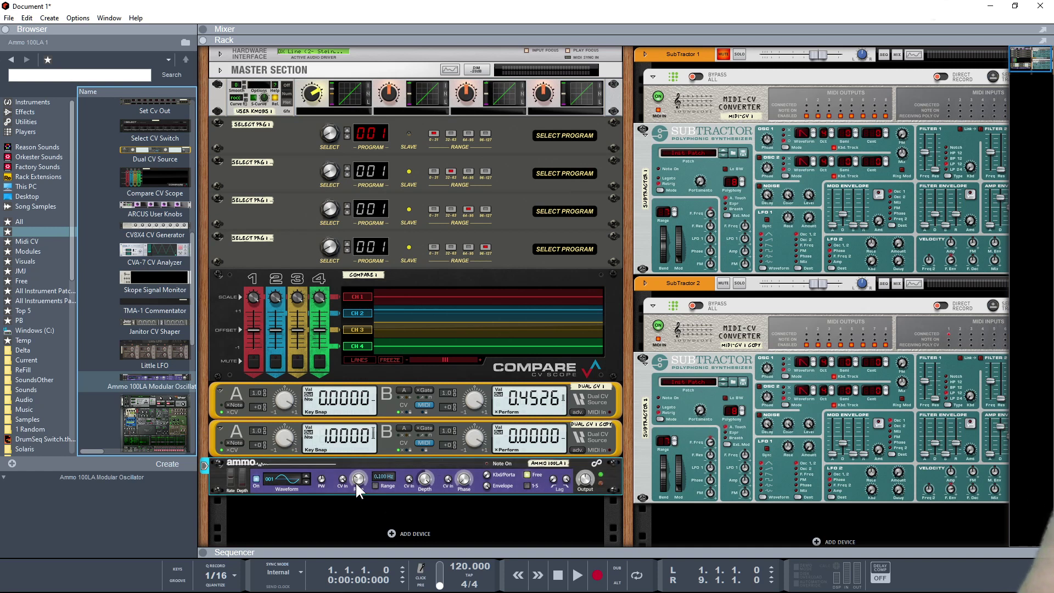
Step: Switch the oscillator's range to tempo sync, choose waveform 128 and set the rate to 1/1
left_click(374, 486)
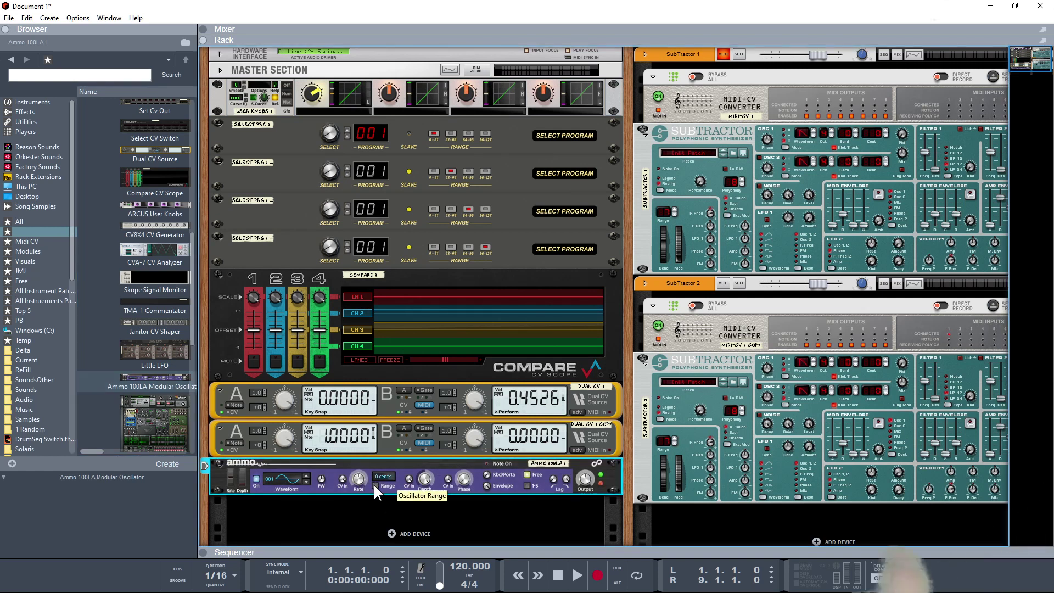
left_click(374, 486)
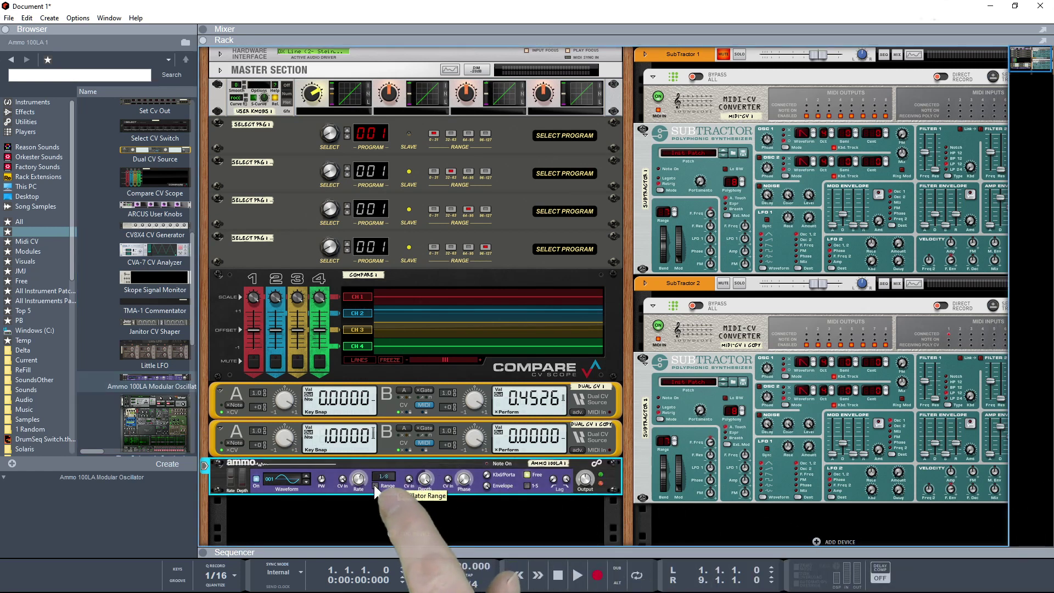
left_click_drag(291, 479, 266, 285)
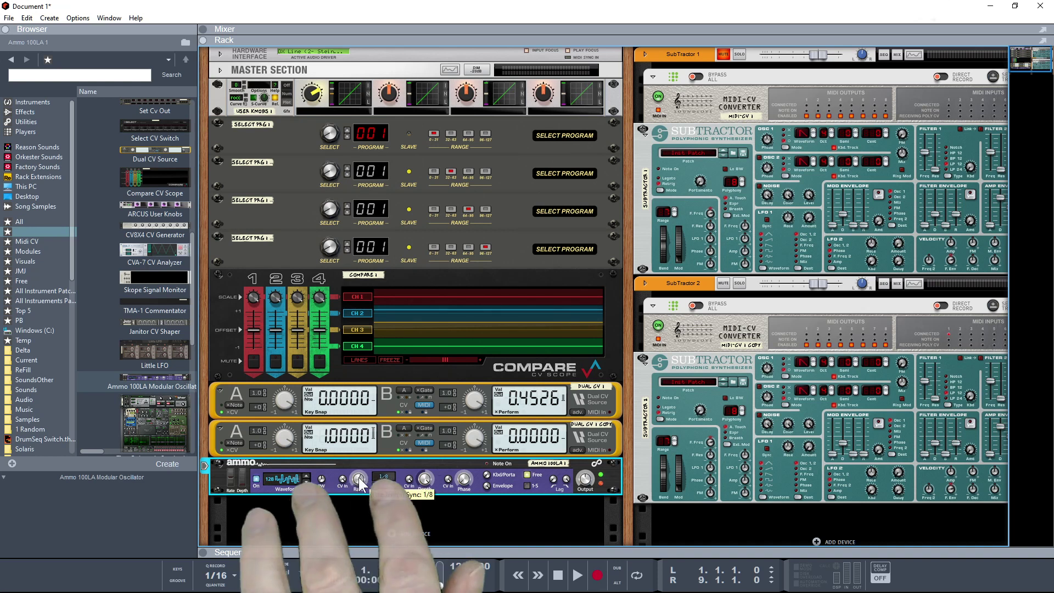
left_click_drag(363, 484, 372, 513)
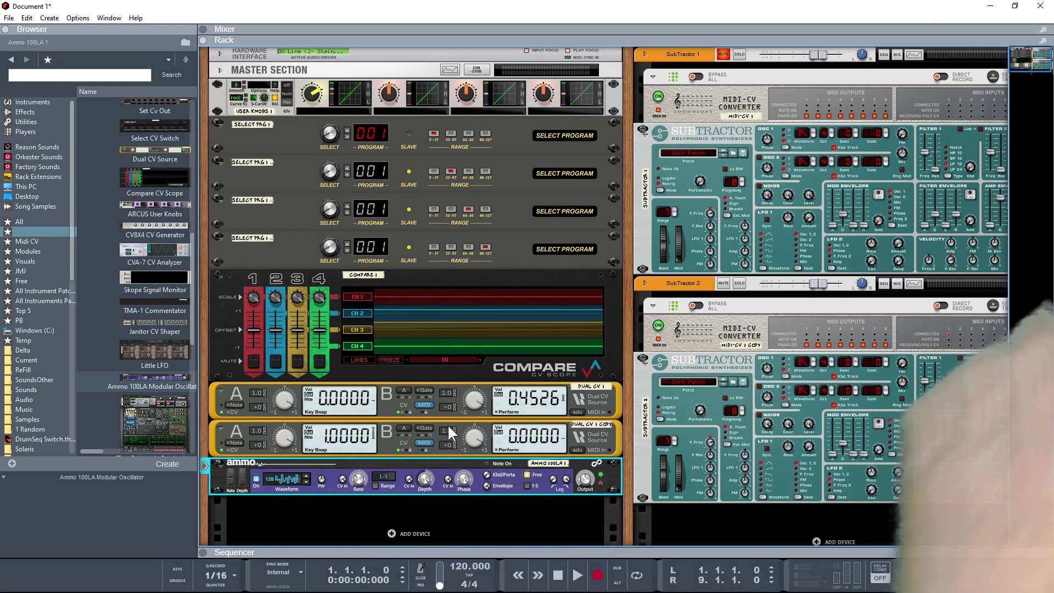
Step: Patch the oscillator's first unipolar CV output into the first Select Program unit's B In and disconnect User Knob 1 from its A In
key("Tab")
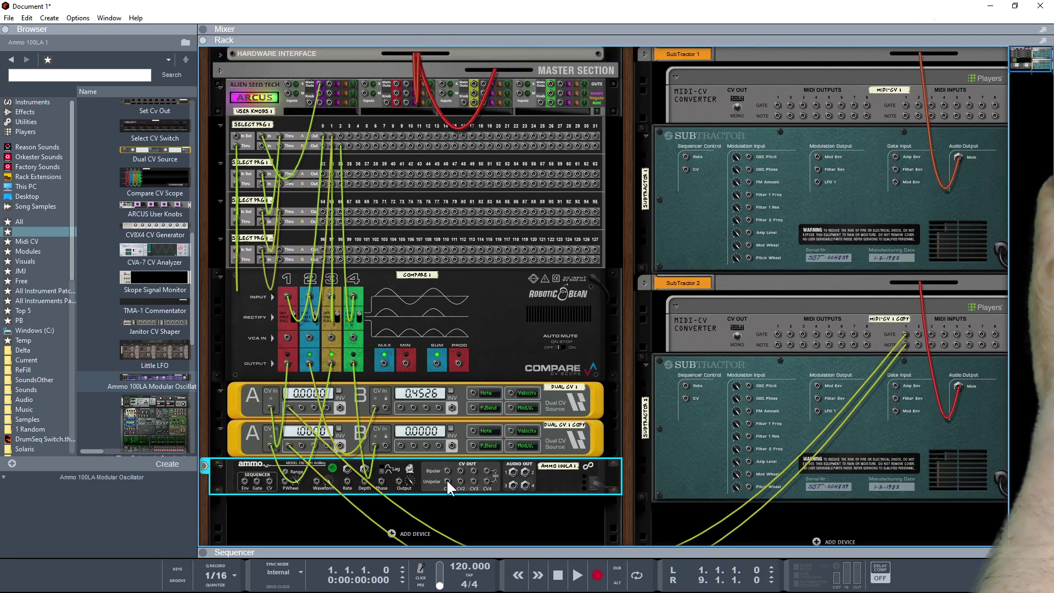
left_click_drag(446, 480, 372, 340)
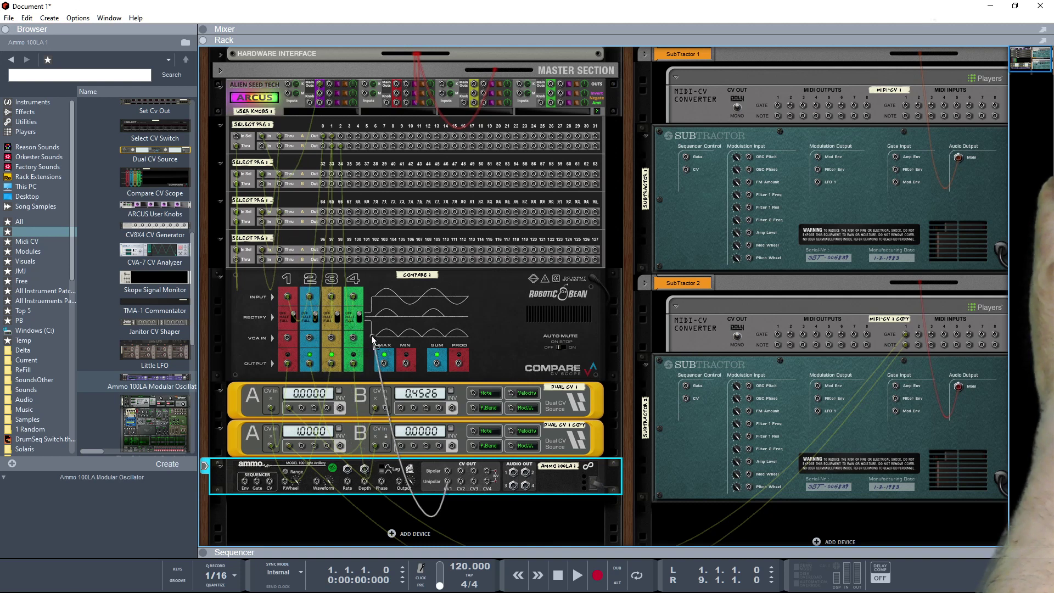
left_click_drag(330, 254, 261, 145)
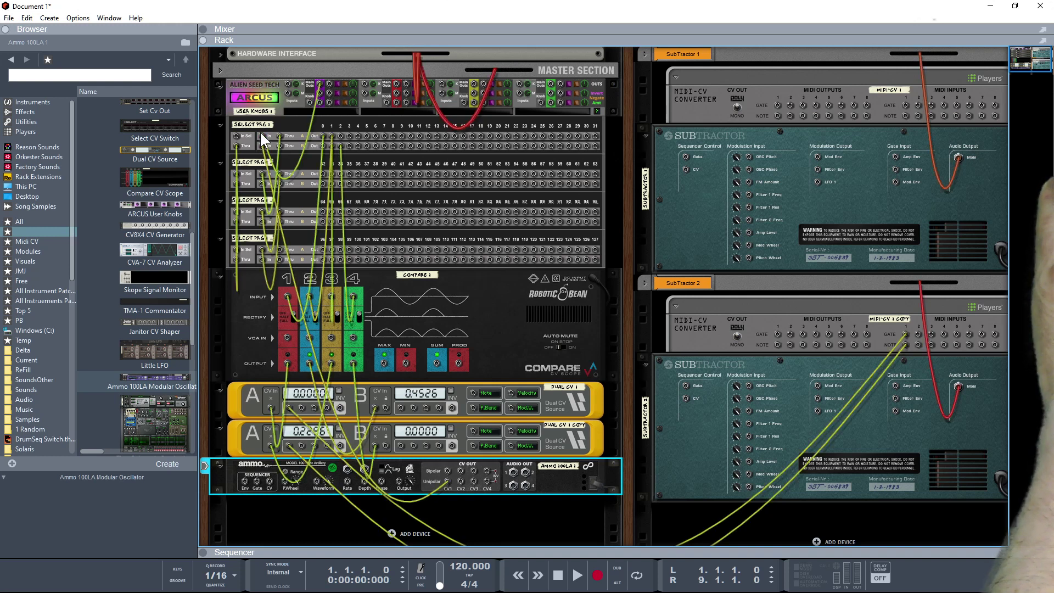
left_click(290, 130)
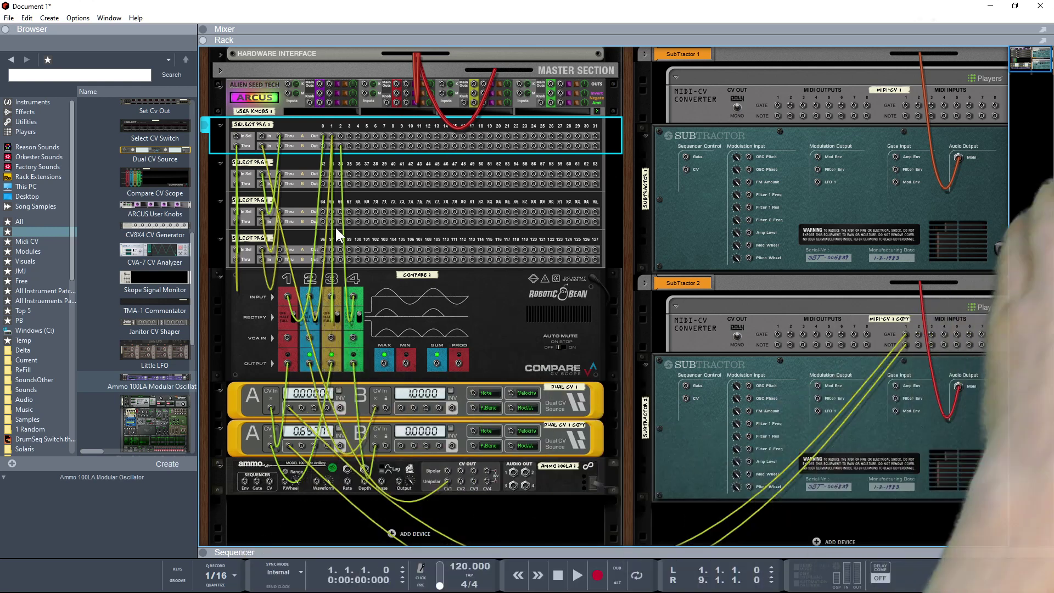
key("Tab")
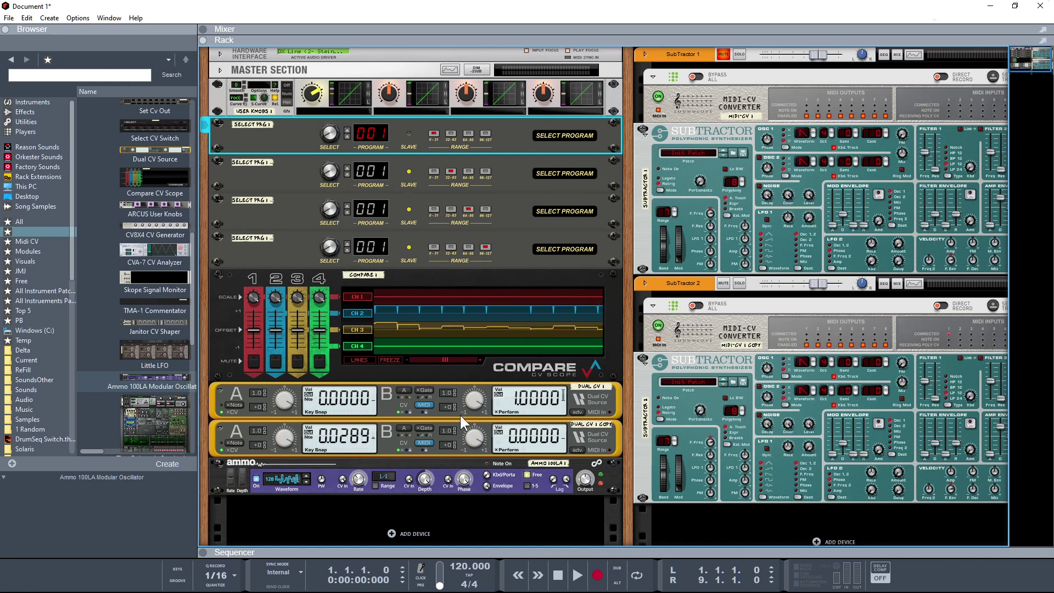
Step: Patch the B output of the first Dual CV Source into the first gate input of Subtractor 2's MIDI-CV Converter
left_click(423, 479)
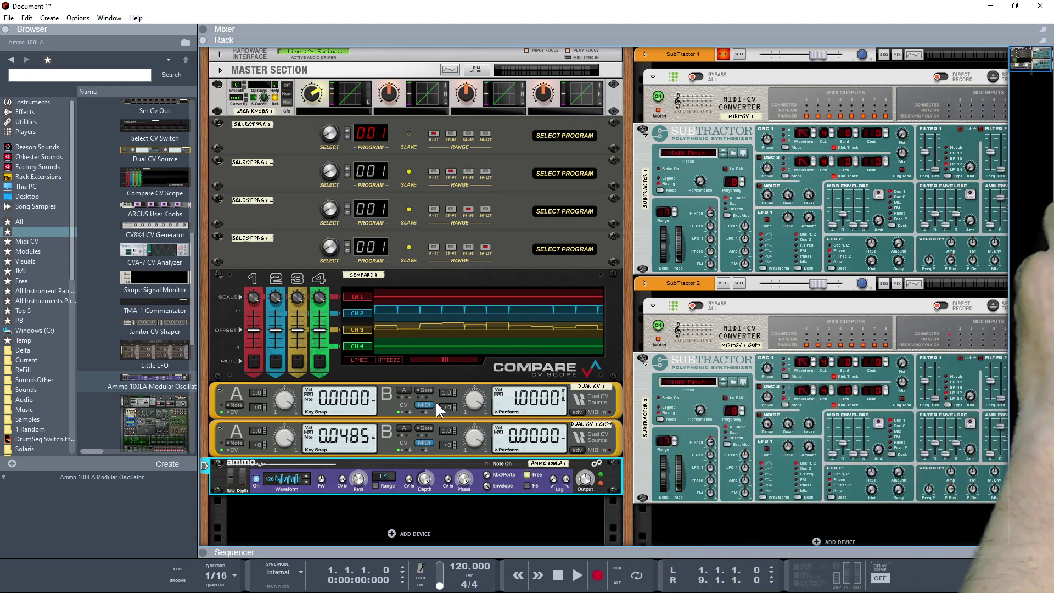
key("Tab")
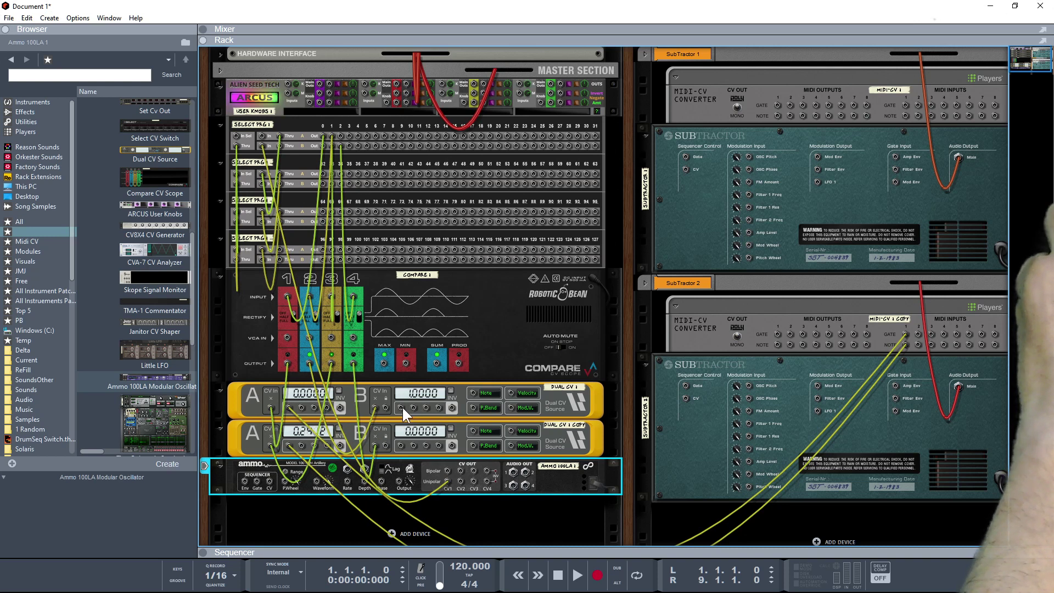
left_click_drag(399, 407, 905, 336)
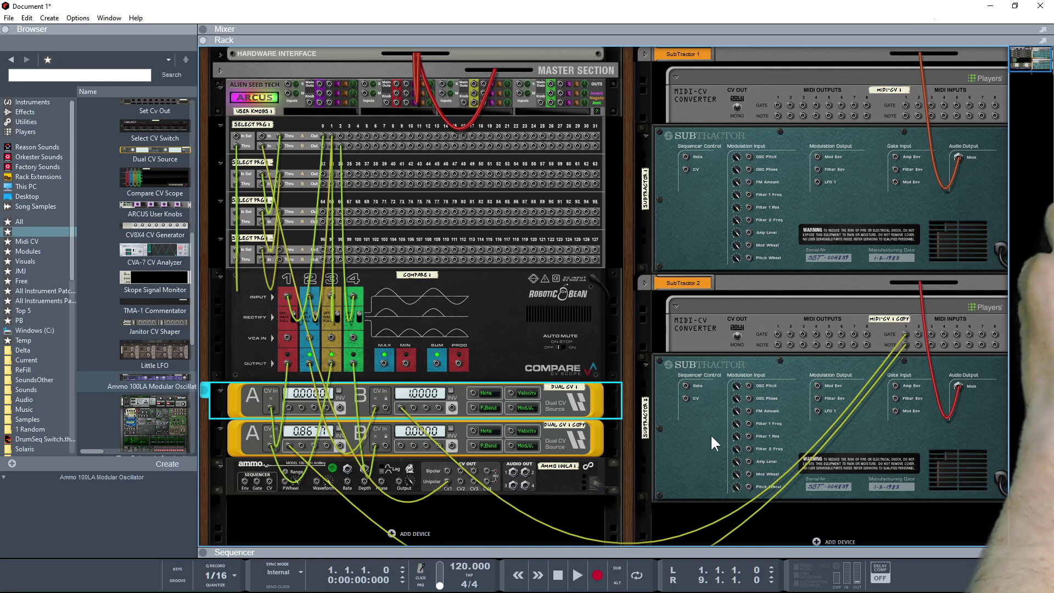
Step: Set the Compare scope's channel 3 scaling to 16% and raise that channel's offset slightly
key("Tab")
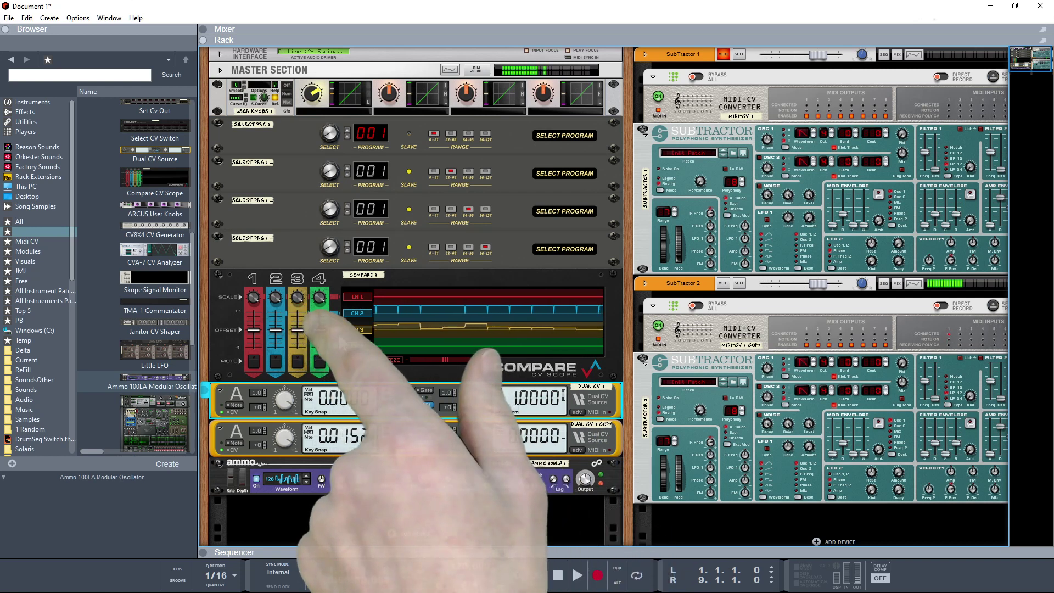
mouse_move(297, 295)
left_mouse_down()
mouse_move(328, 381)
mouse_move(324, 373)
left_mouse_up()
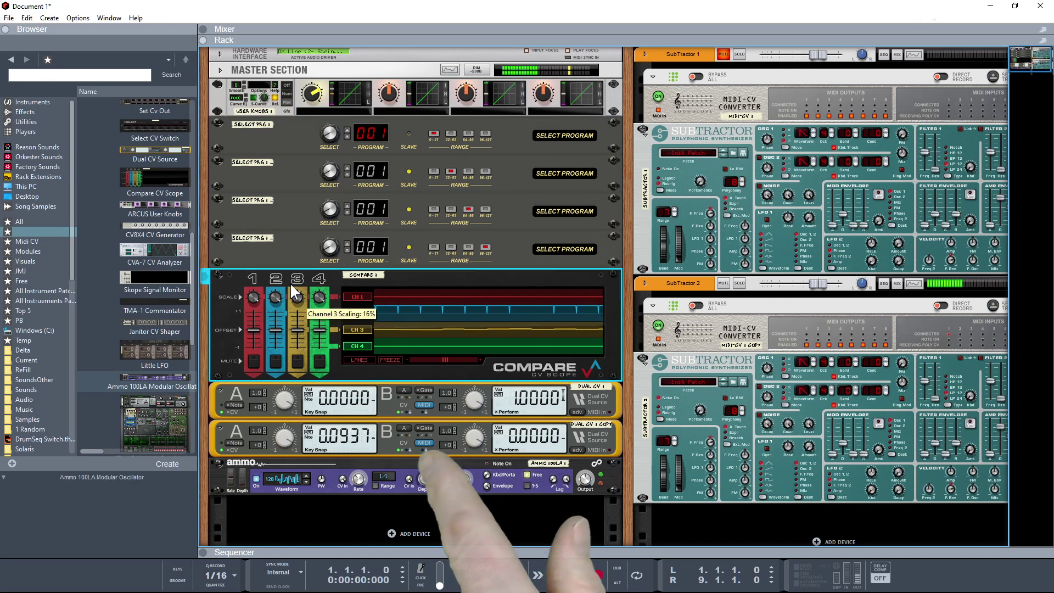
left_click_drag(298, 327, 294, 319)
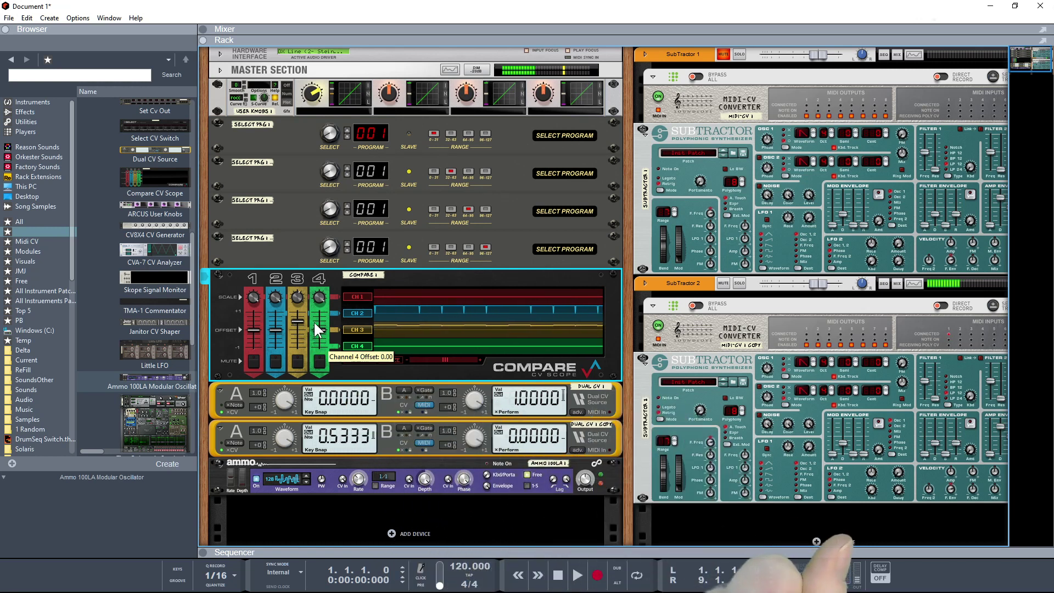
Step: Add a Scales & Chords player below Subtractor 2's MIDI-CV Converter and set its scale to G Minor
left_click(28, 132)
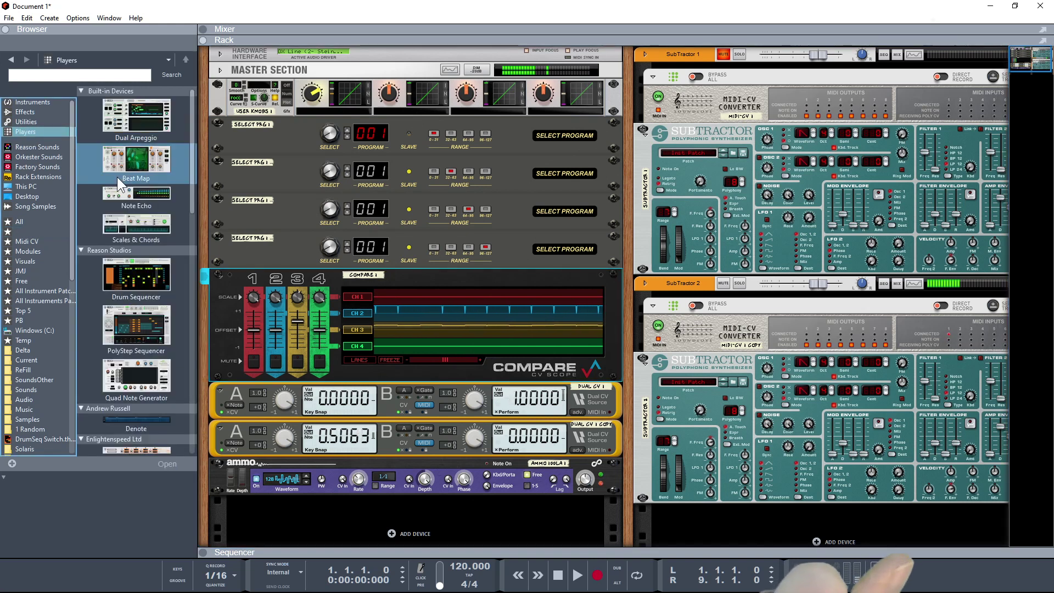
left_click_drag(133, 226, 710, 350)
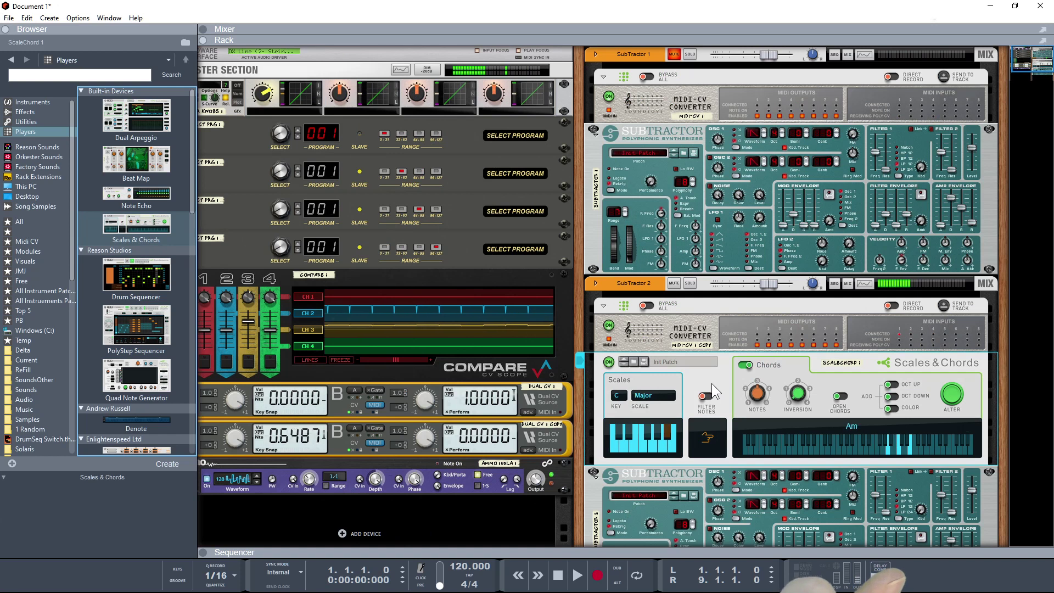
left_click(656, 396)
left_click(680, 428)
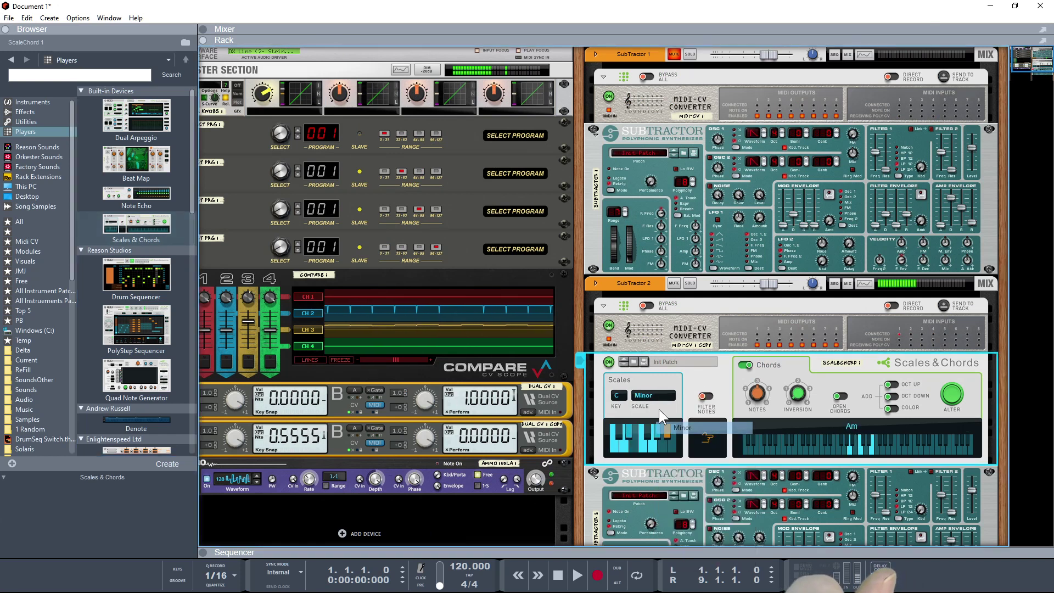
left_click(621, 394)
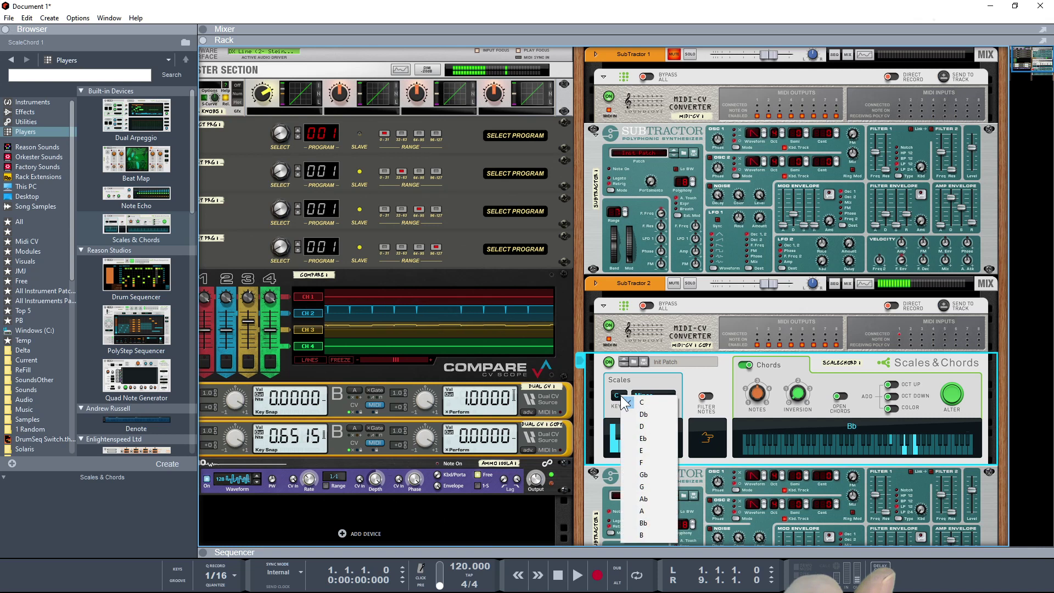
left_click(660, 482)
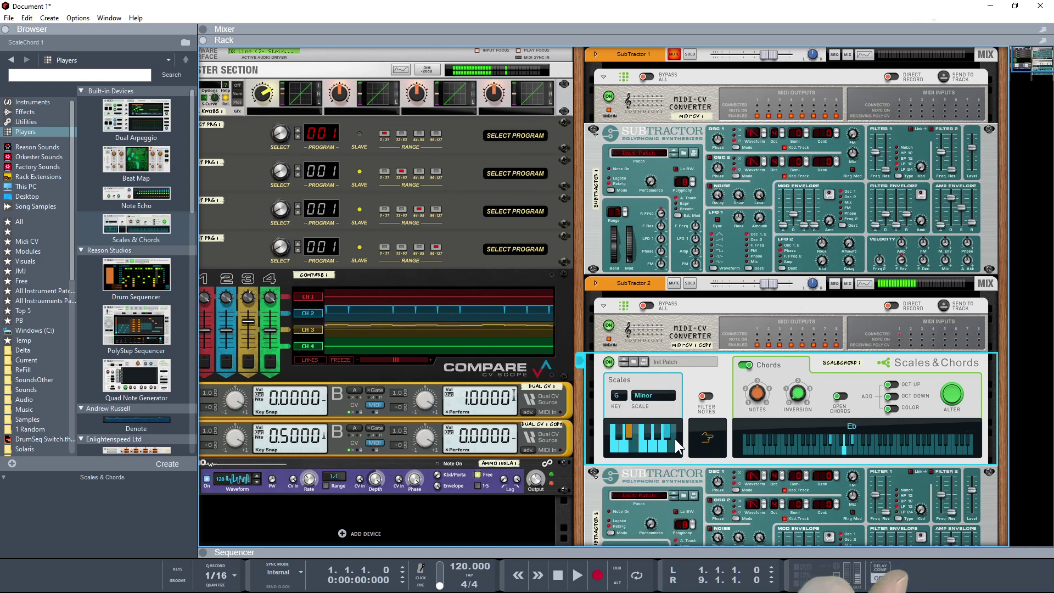
Step: Lower Subtractor 2's mix level slightly and add a Dual Arpeggio player below Scales & Chords
left_click_drag(766, 283, 753, 284)
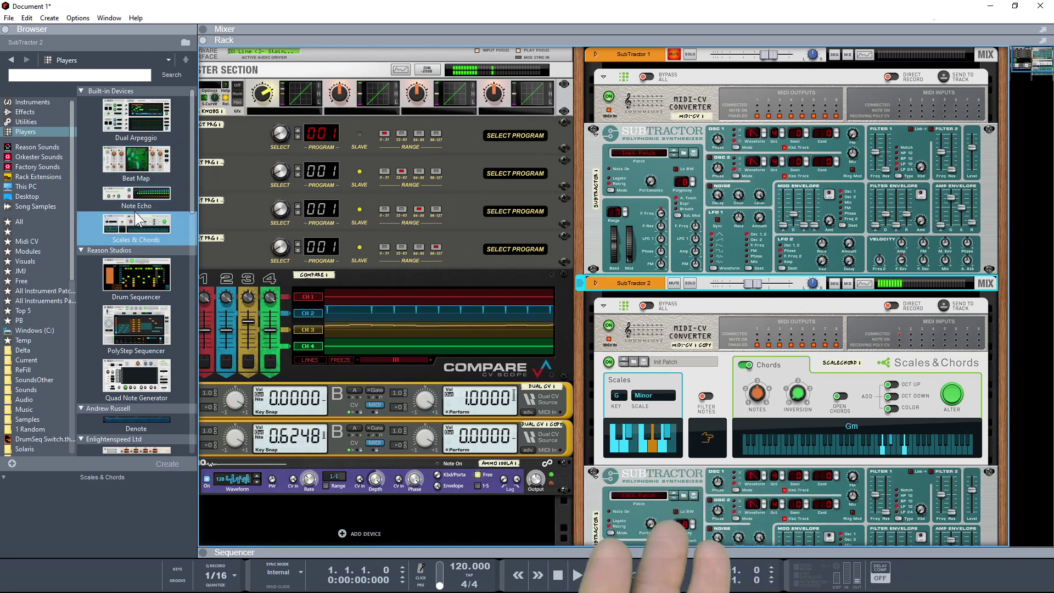
mouse_move(124, 119)
left_mouse_down()
mouse_move(337, 262)
mouse_move(730, 472)
mouse_move(699, 465)
left_mouse_up()
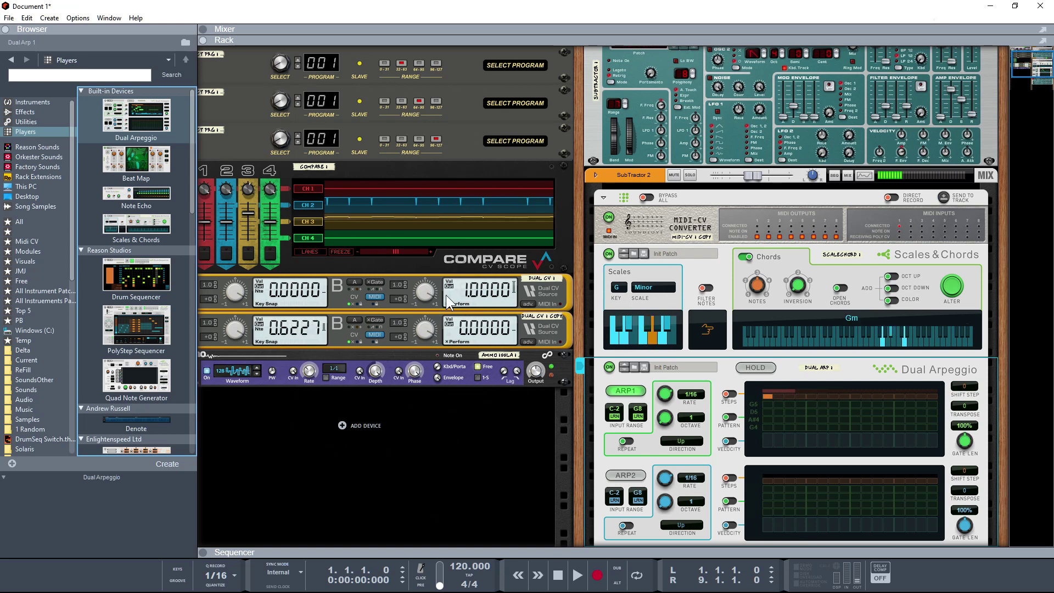
Step: Turn off the Ammo oscillator and set the first Select Program unit to program 2
scroll(448, 298, "up", 4)
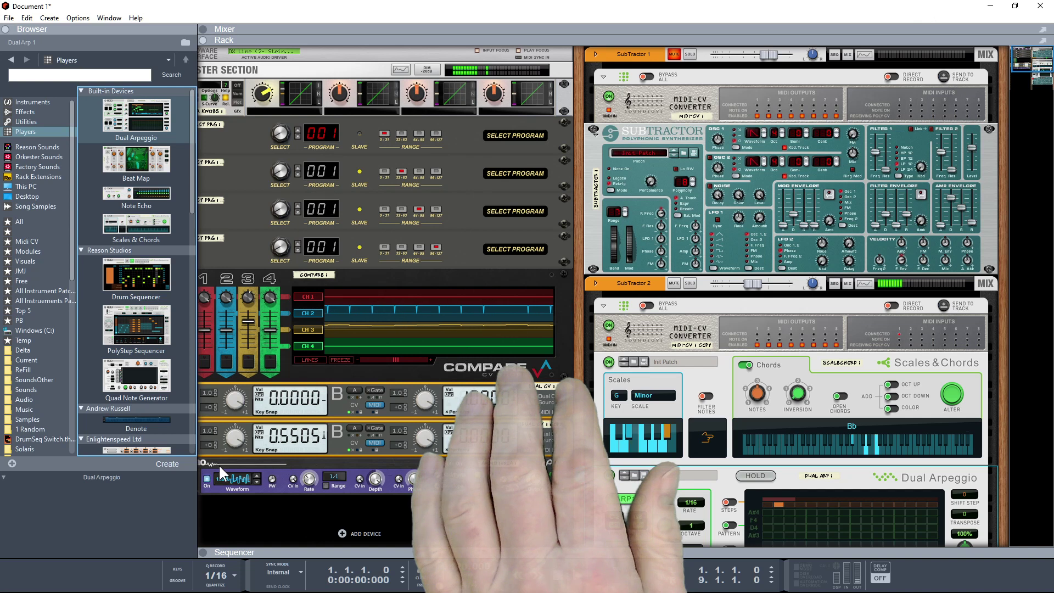
left_click(206, 479)
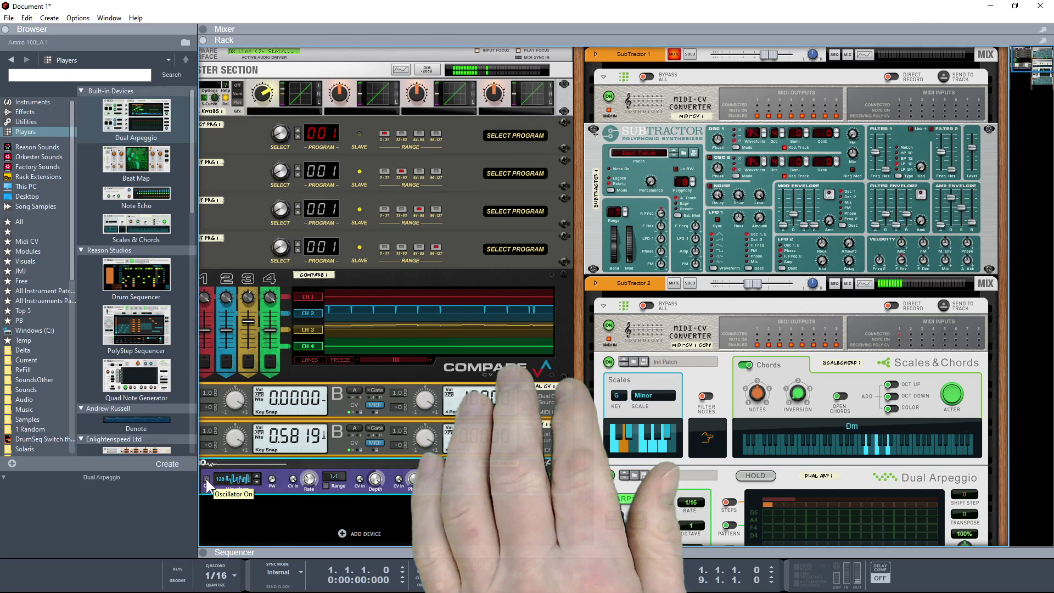
left_click(299, 129)
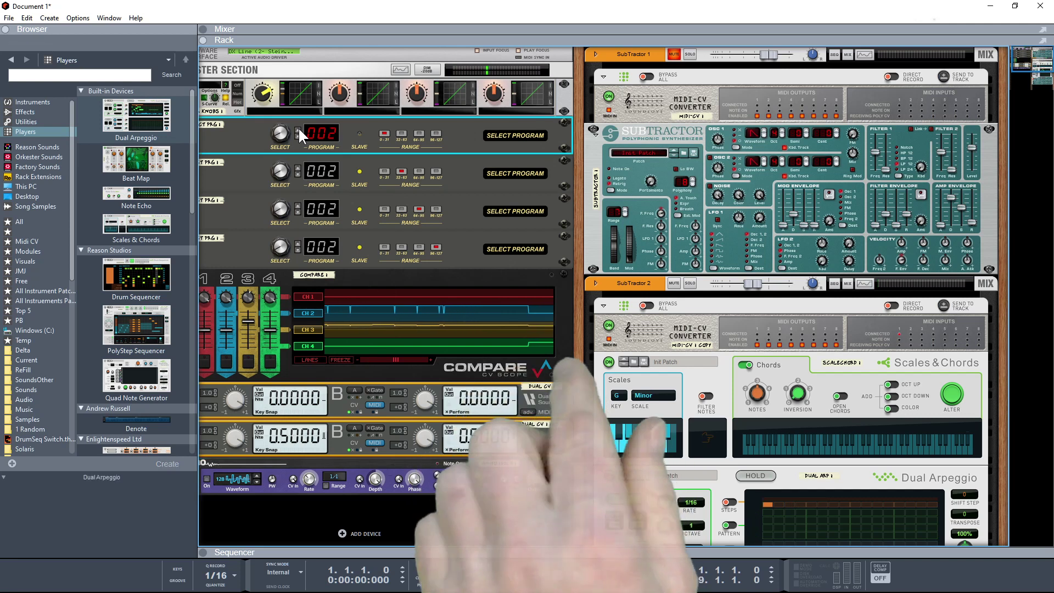